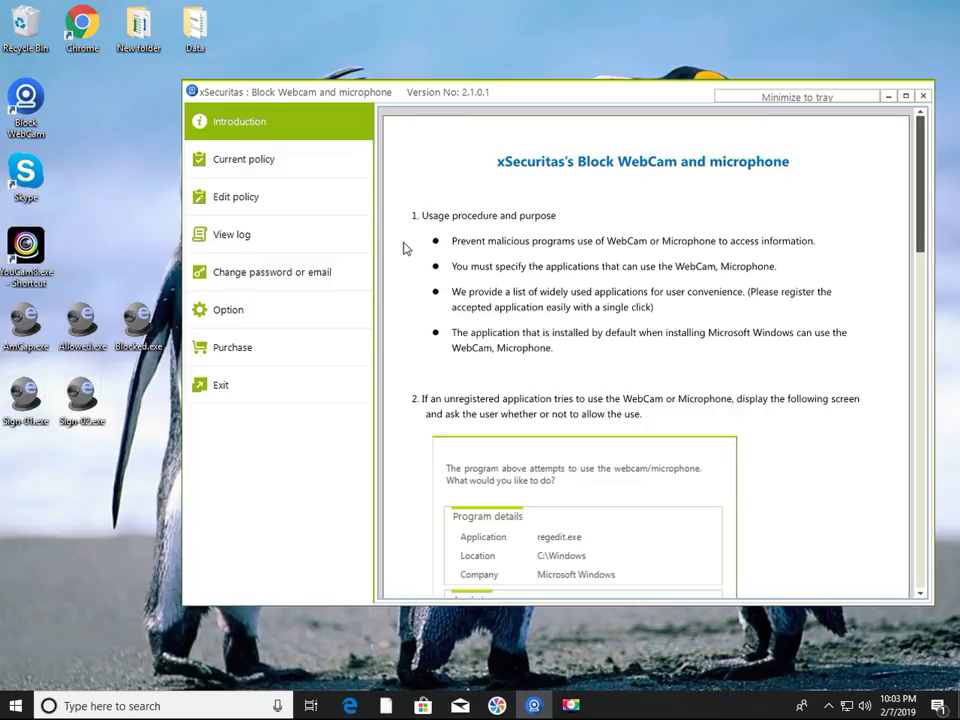
# Step: In the policy editor, add the desktop's Allowed.exe to the custom allowed applications
pyautogui.click(307, 196)
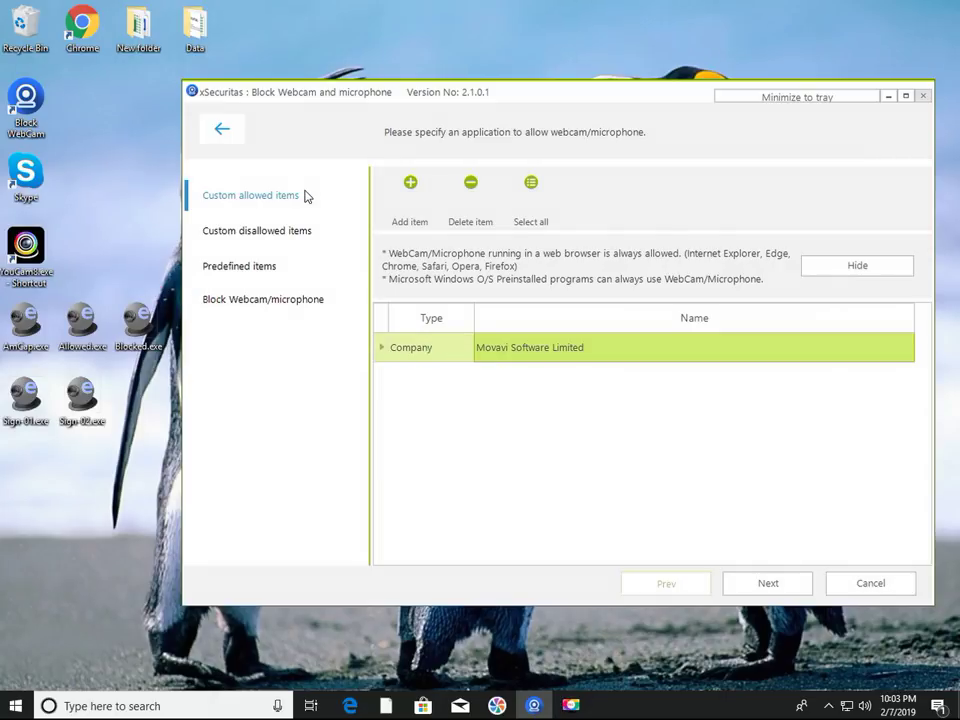
pyautogui.moveTo(68, 330); pyautogui.dragTo(422, 437)
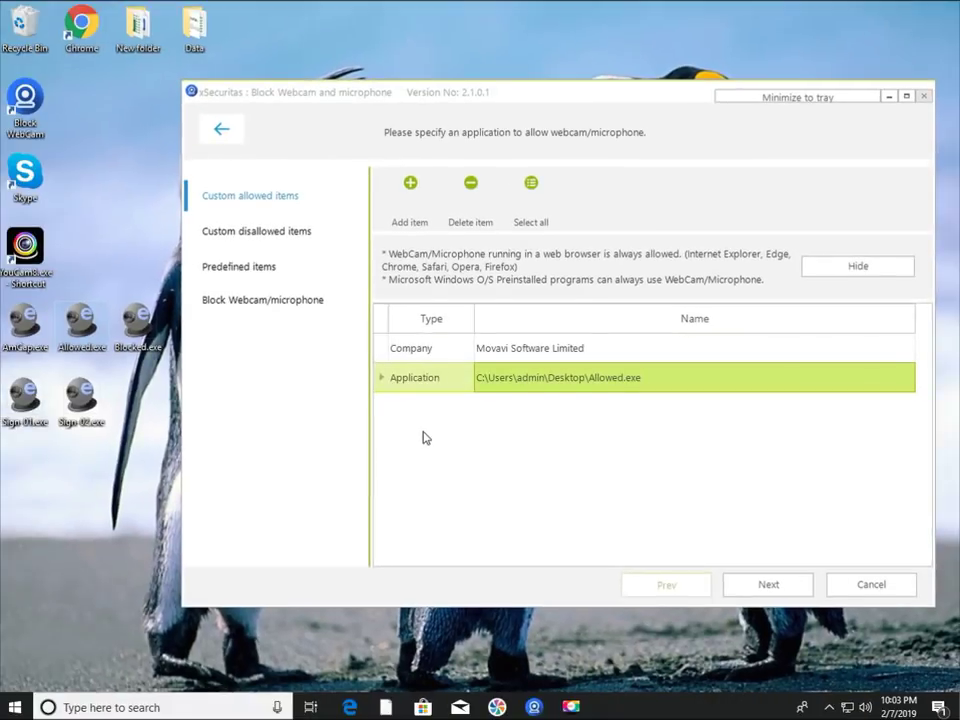
# Step: Put the desktop's Blocked.exe on the custom disallowed applications list
pyautogui.click(769, 587)
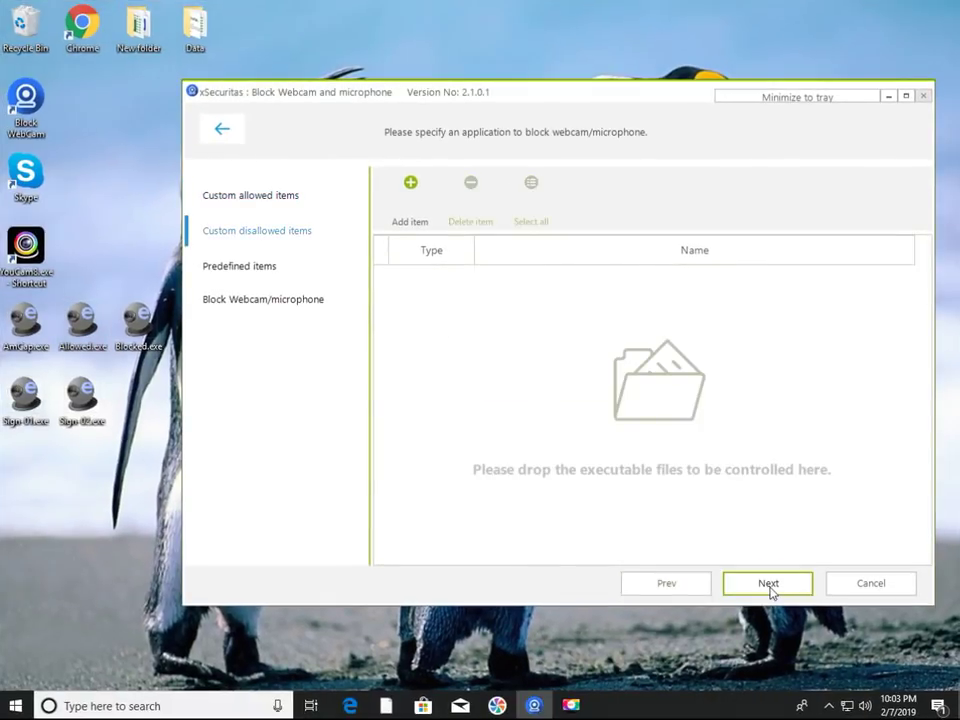
pyautogui.moveTo(137, 325); pyautogui.dragTo(413, 393)
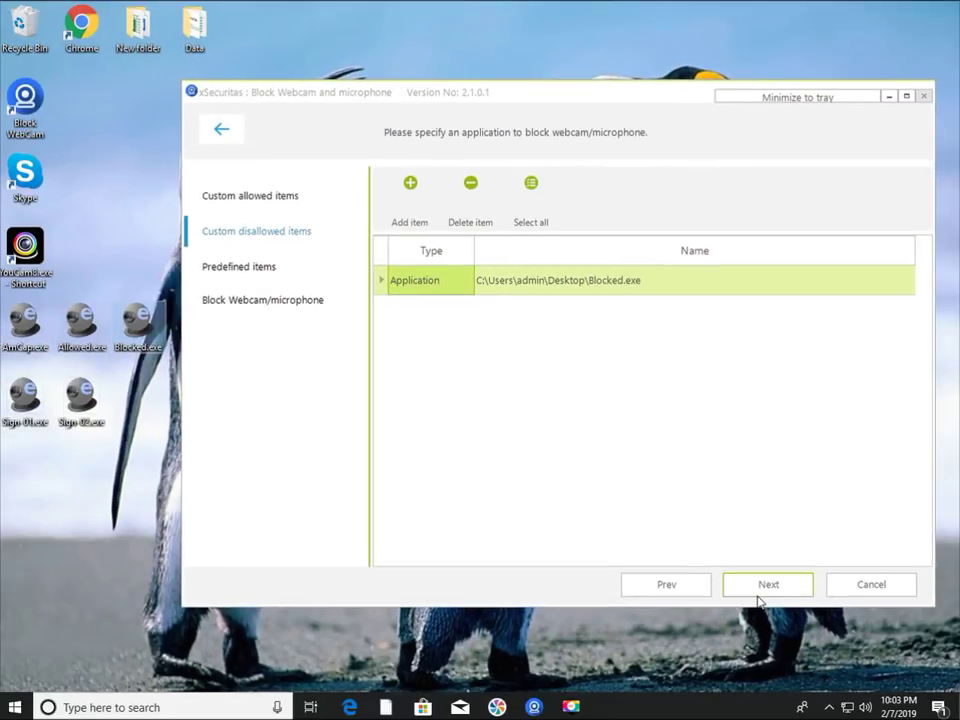
# Step: Uncheck Skype in the predefined allowed applications, then reach the webcam/microphone blocking options
pyautogui.click(765, 593)
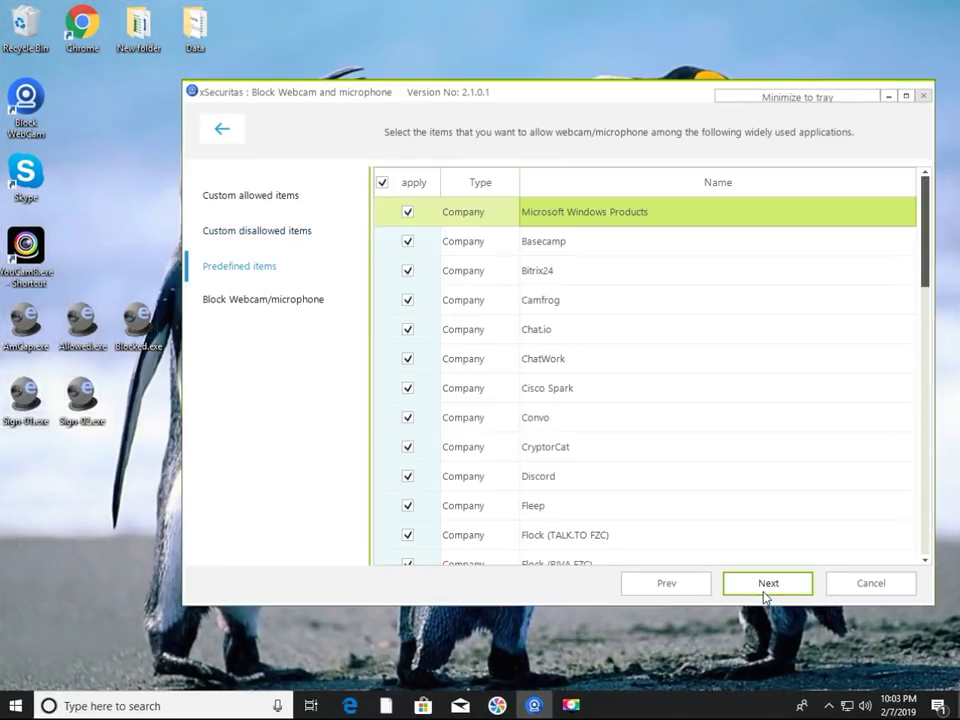
pyautogui.click(928, 407)
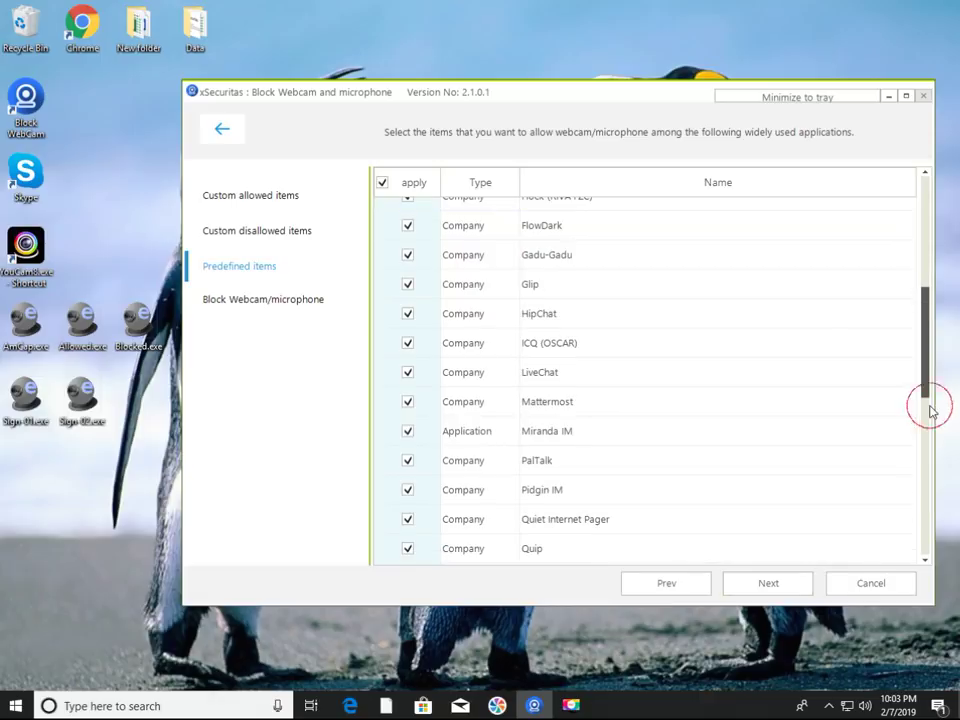
pyautogui.click(928, 492)
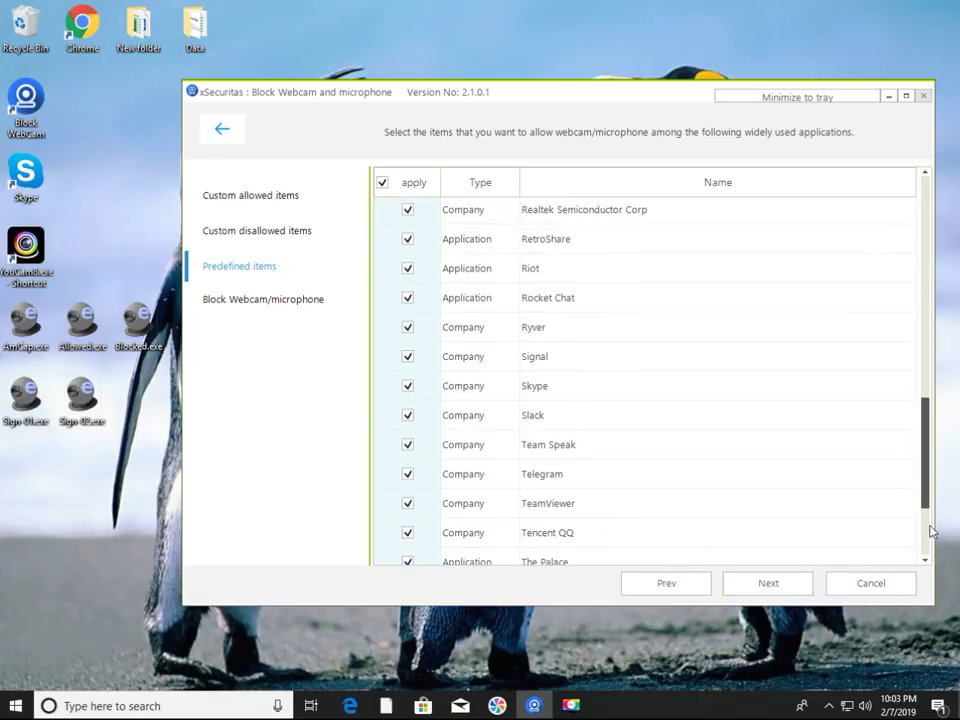
pyautogui.click(782, 390)
pyautogui.click(925, 540)
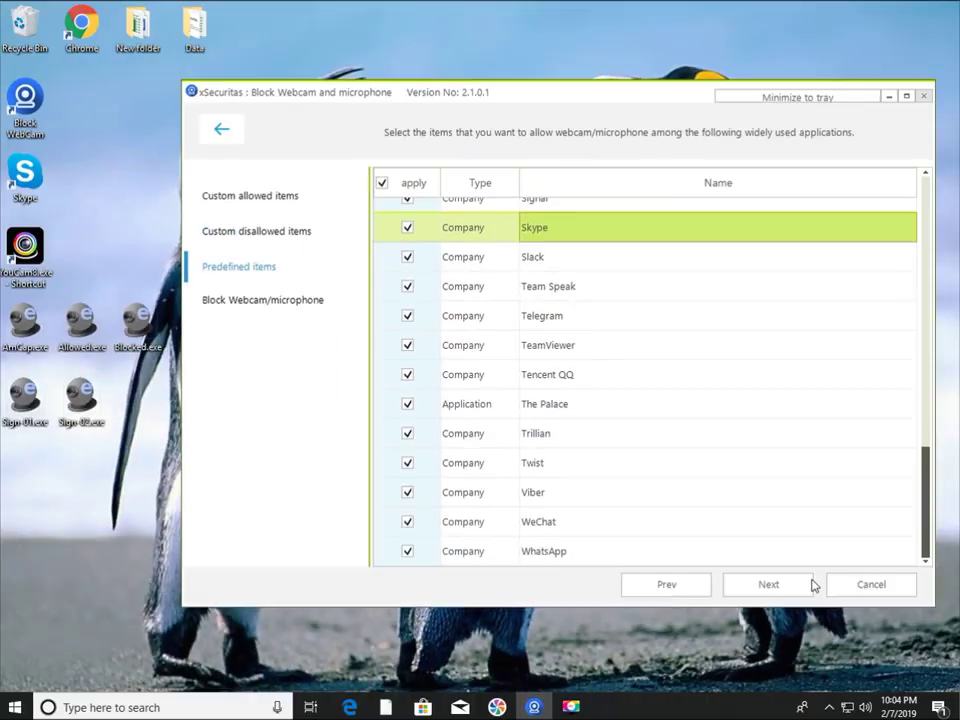
pyautogui.click(789, 588)
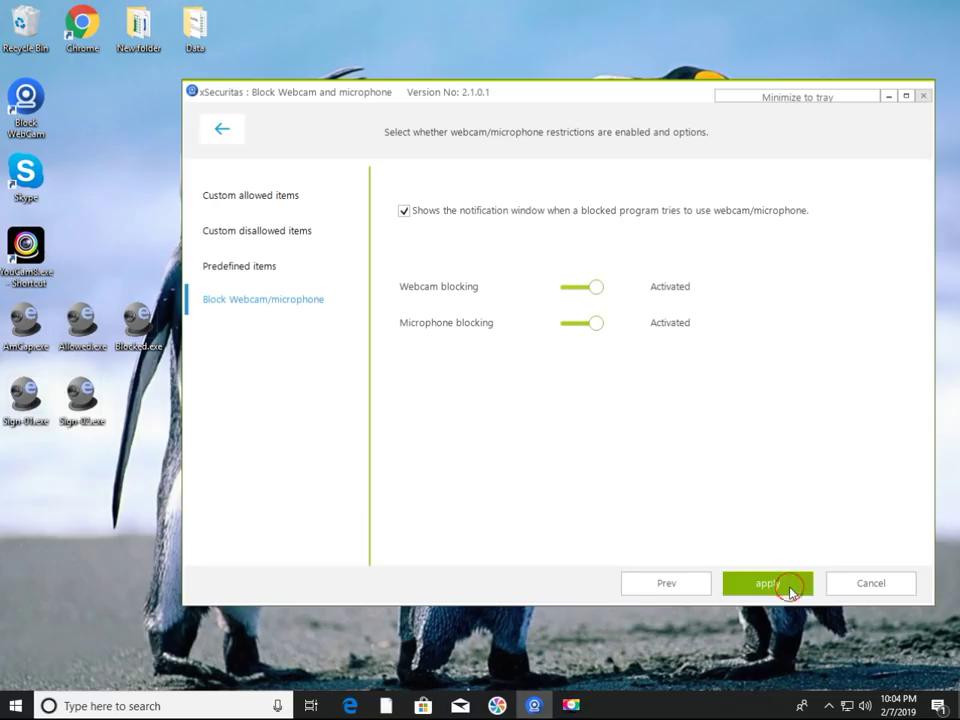
# Step: Apply the policy, check the Current policy summary, and minimize the blocker to the tray
pyautogui.click(786, 589)
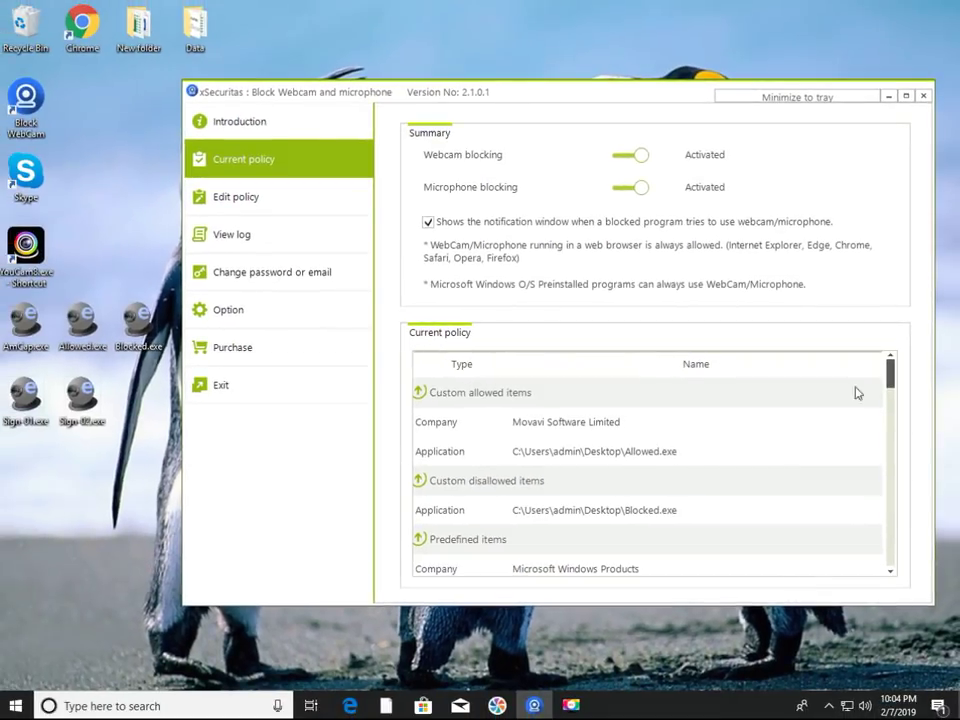
pyautogui.click(842, 104)
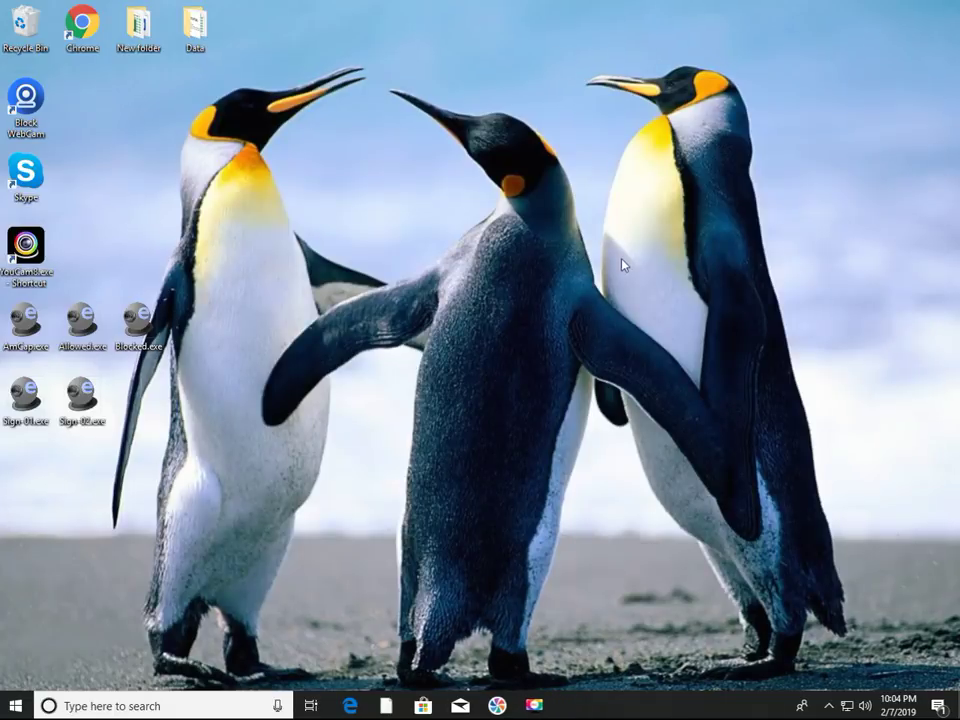
# Step: Get a live AMCAP webcam preview from Allowed.exe, then launch Blocked.exe to trigger the block alert
pyautogui.doubleClick(82, 319)
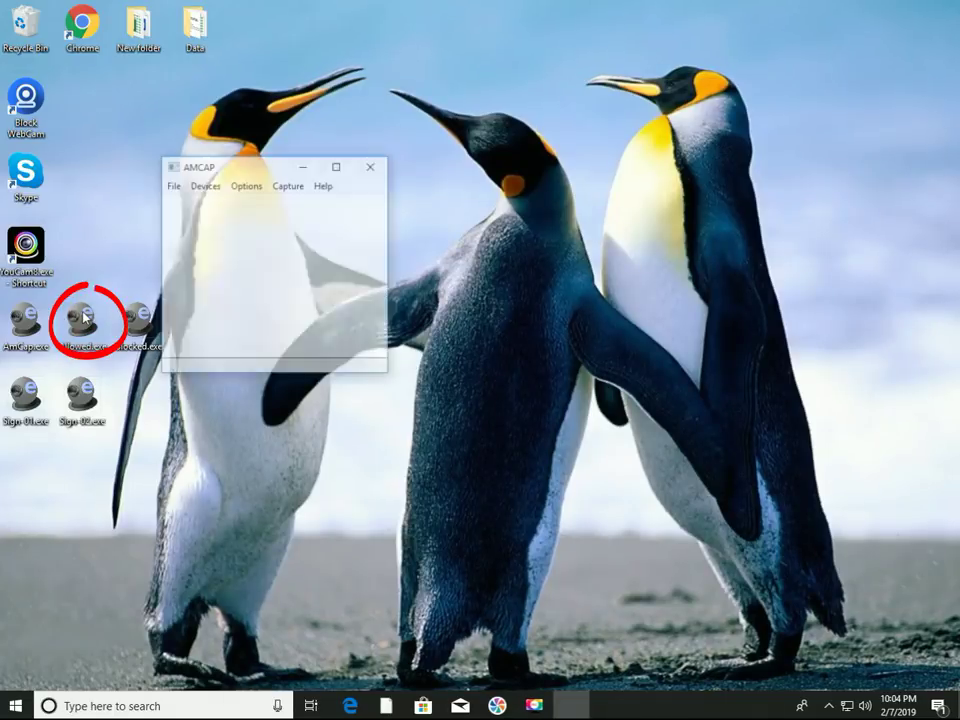
pyautogui.click(247, 185)
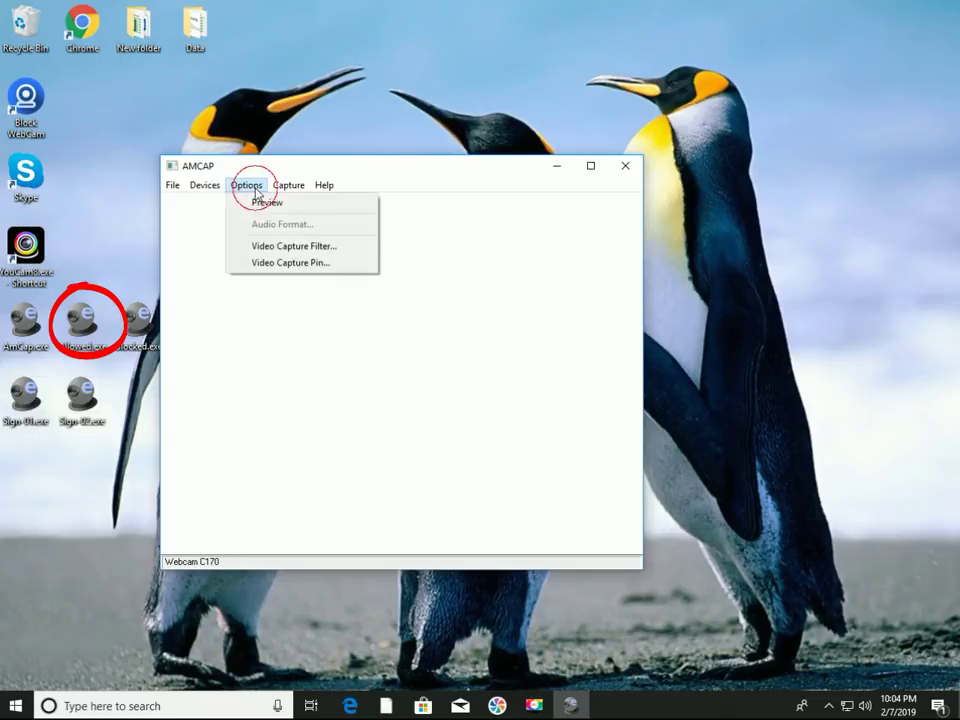
pyautogui.click(264, 206)
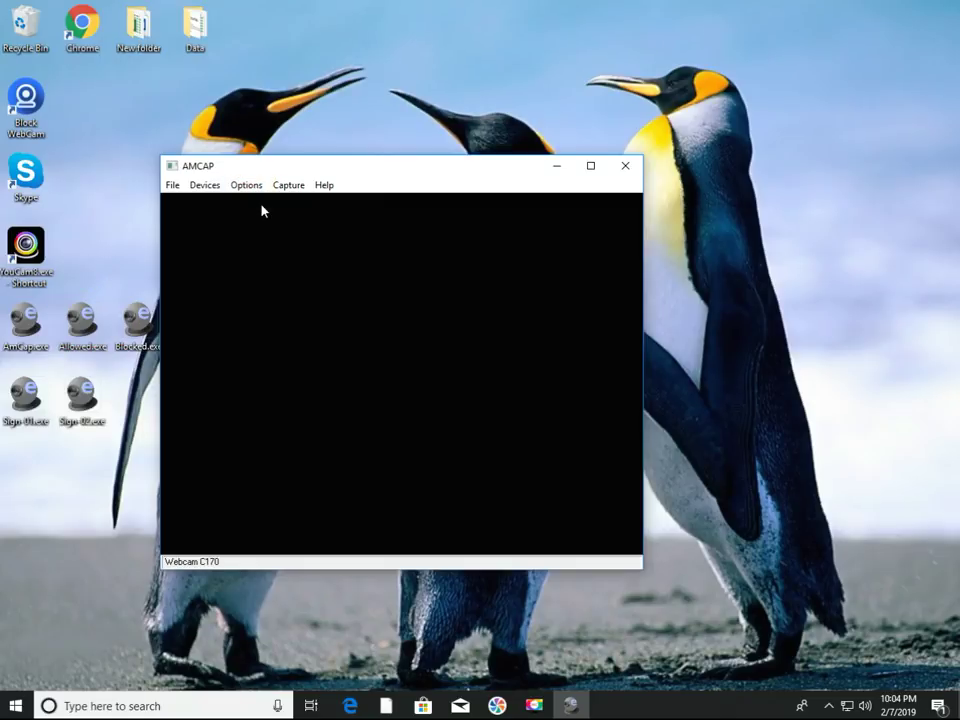
pyautogui.click(625, 170)
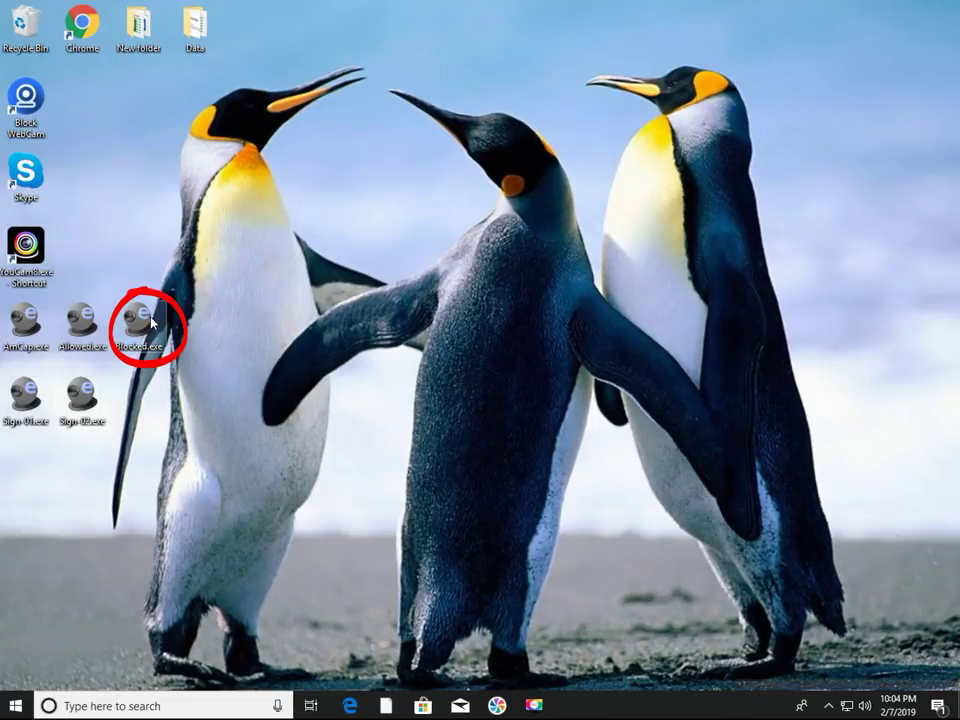
pyautogui.doubleClick(152, 322)
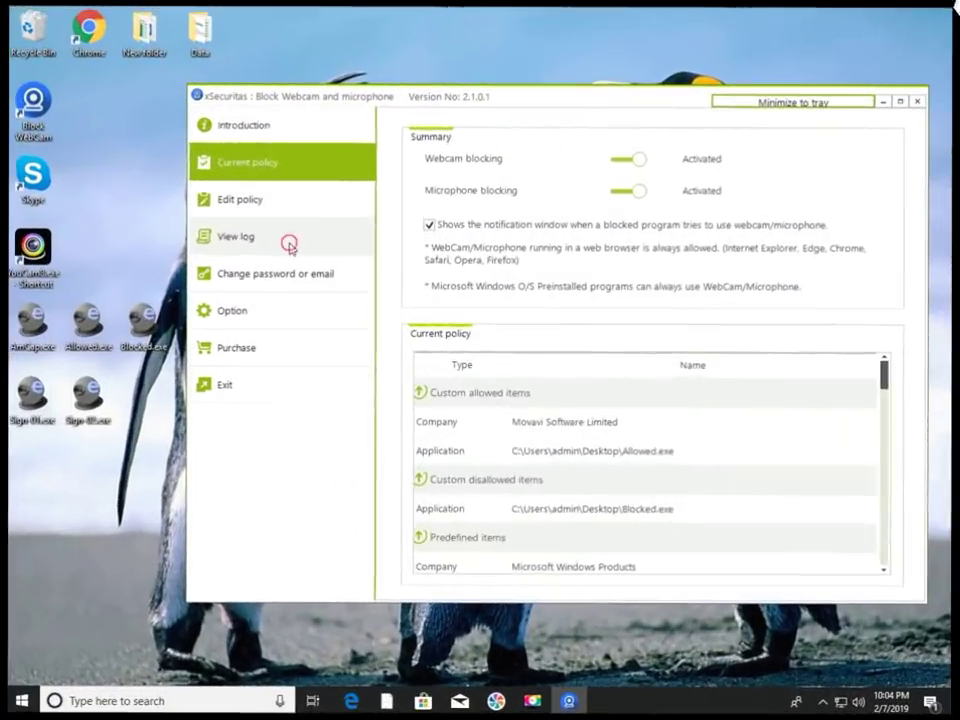
# Step: Search the blocker log to show the Allowed.exe Allow and Blocked.exe Block entries, then minimize the window
pyautogui.click(289, 242)
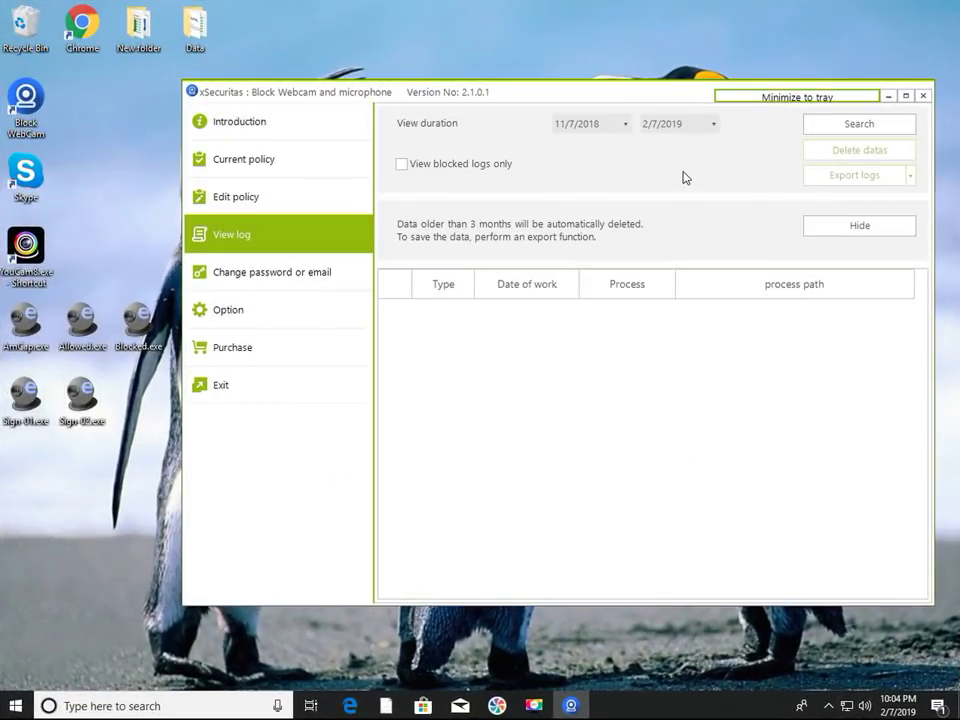
pyautogui.click(846, 127)
pyautogui.click(628, 340)
pyautogui.click(624, 315)
pyautogui.press('Down')
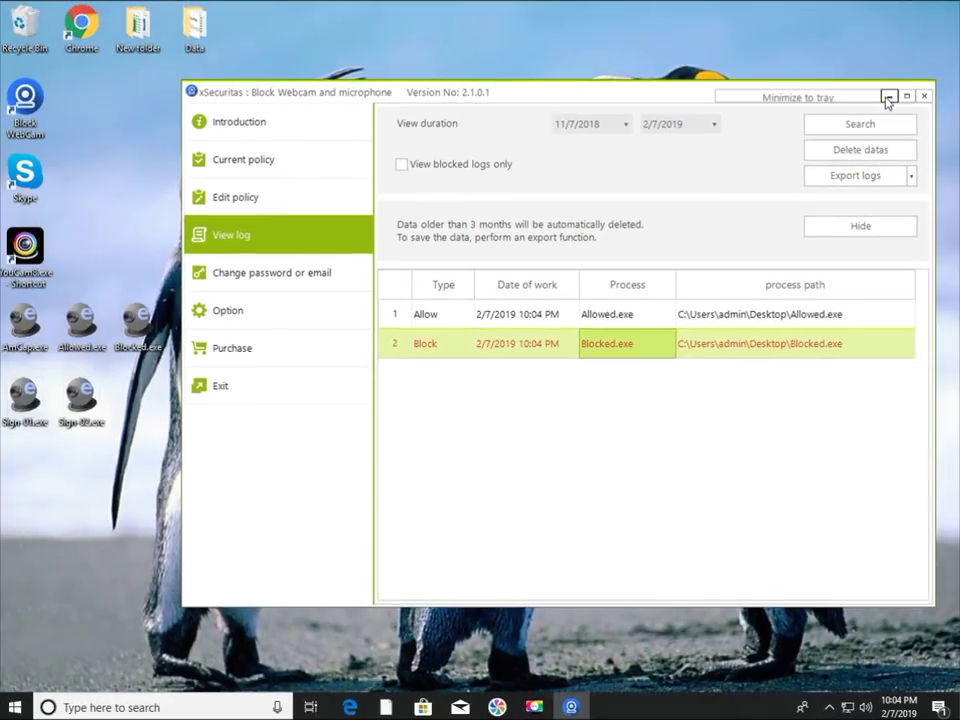
pyautogui.click(878, 35)
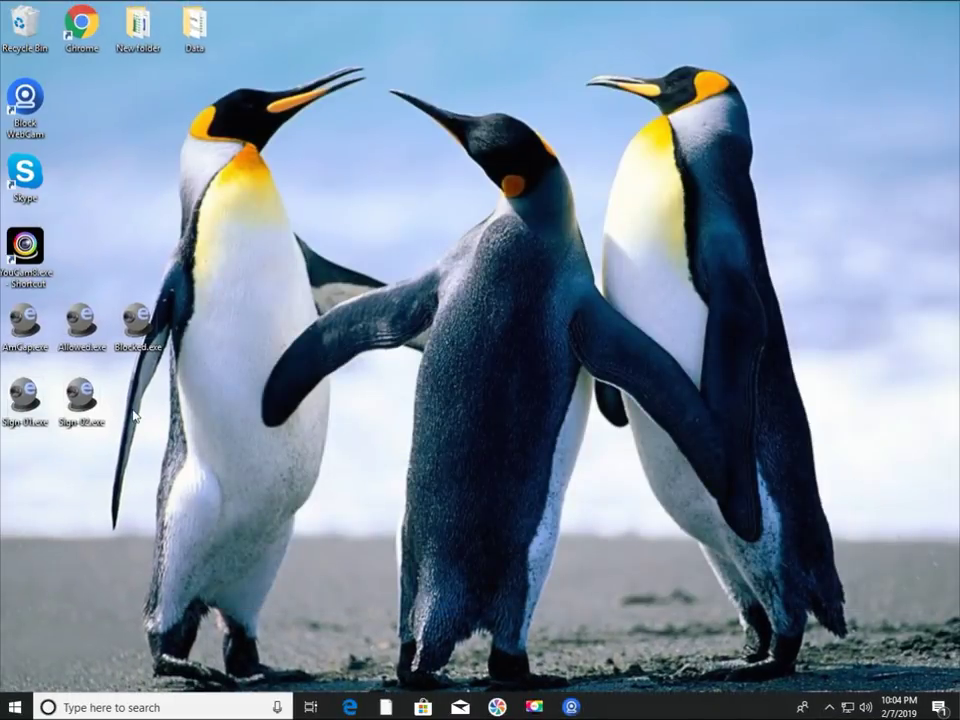
# Step: Launch AmCap.exe and allow it through the blocker's webcam prompt
pyautogui.doubleClick(31, 327)
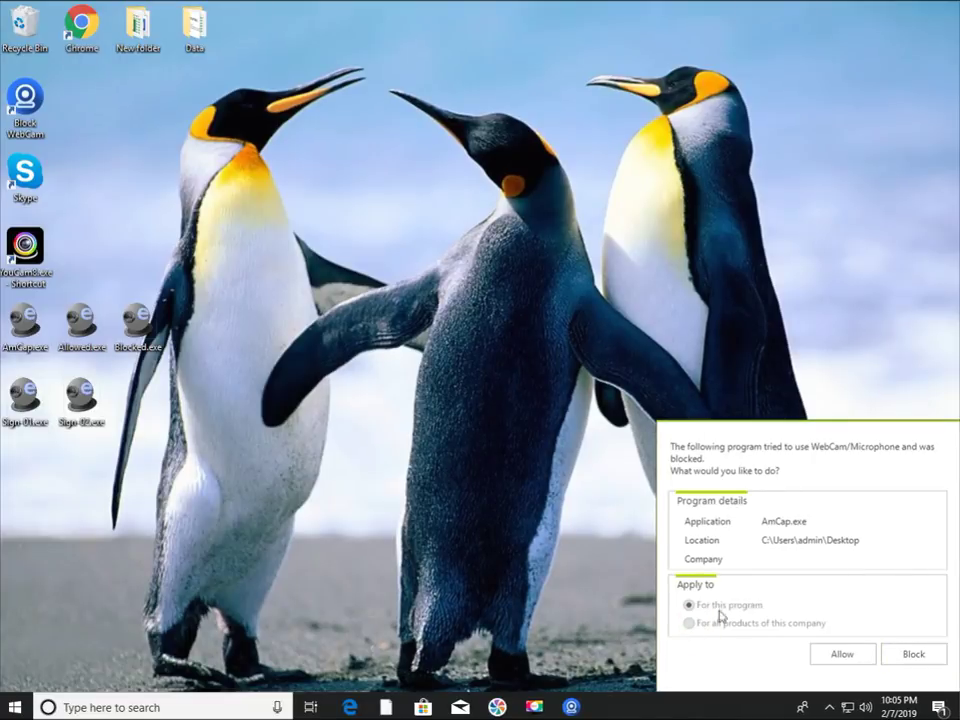
pyautogui.click(842, 656)
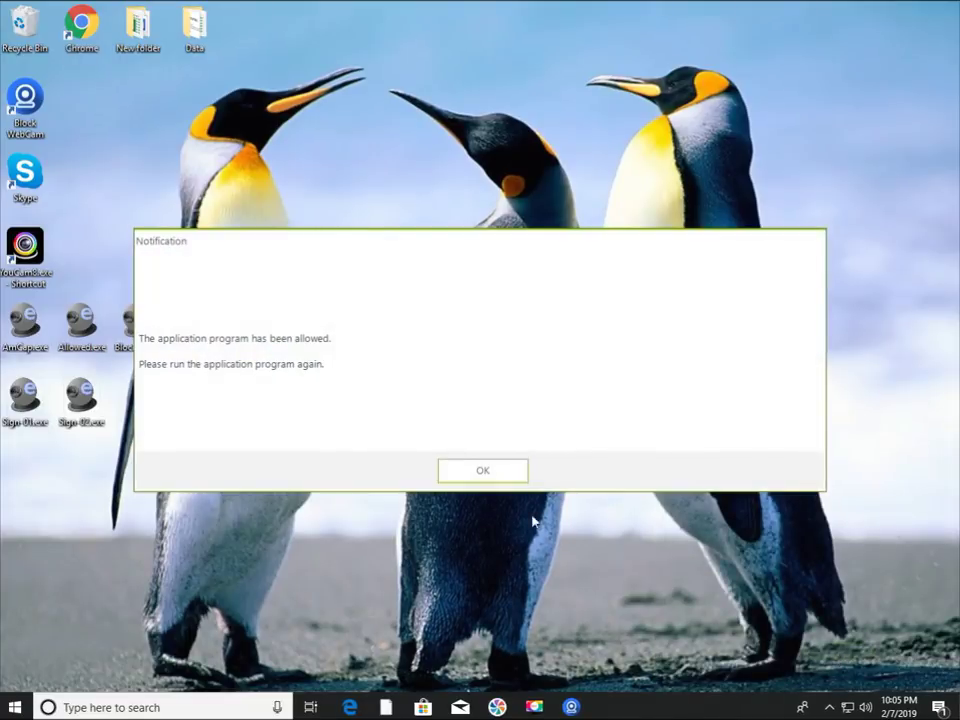
pyautogui.click(484, 478)
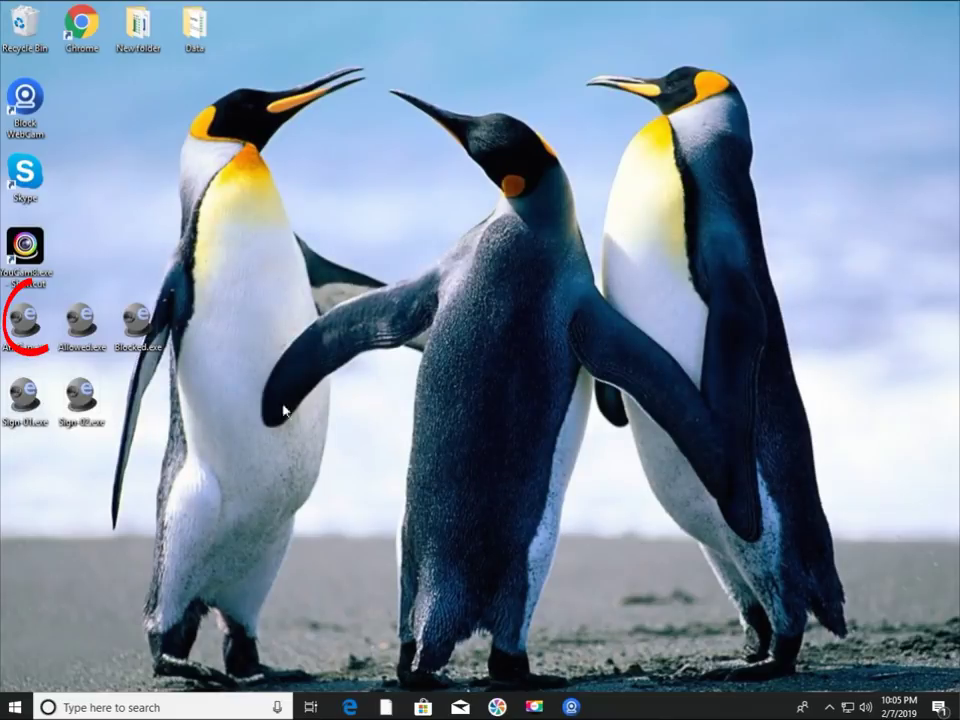
# Step: Run AmCap again, start the Options > Preview live feed, then close it
pyautogui.doubleClick(37, 337)
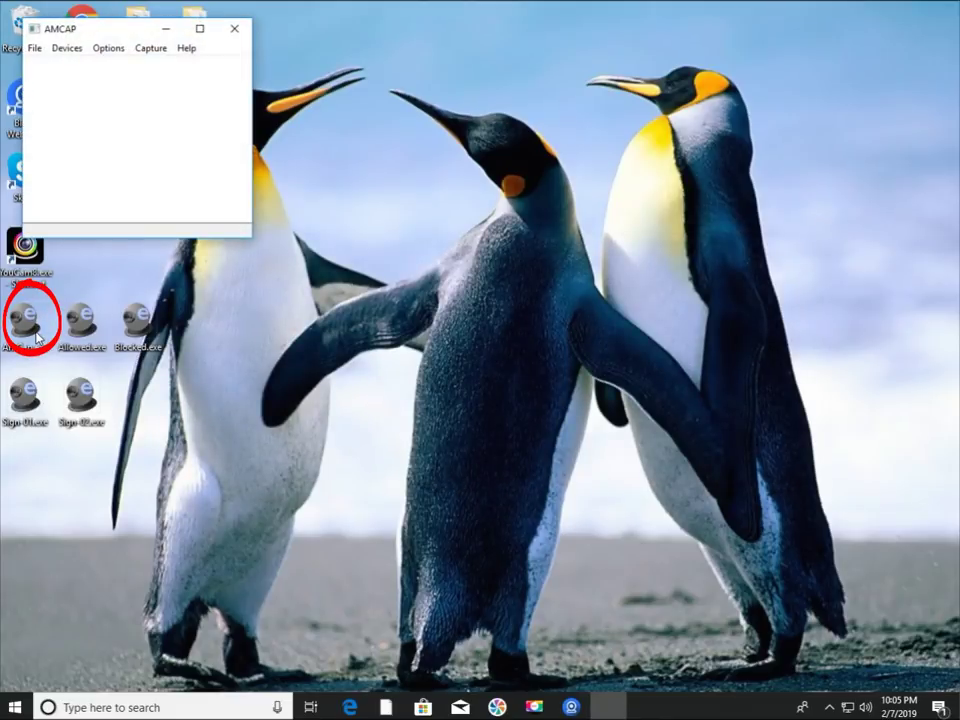
pyautogui.click(112, 49)
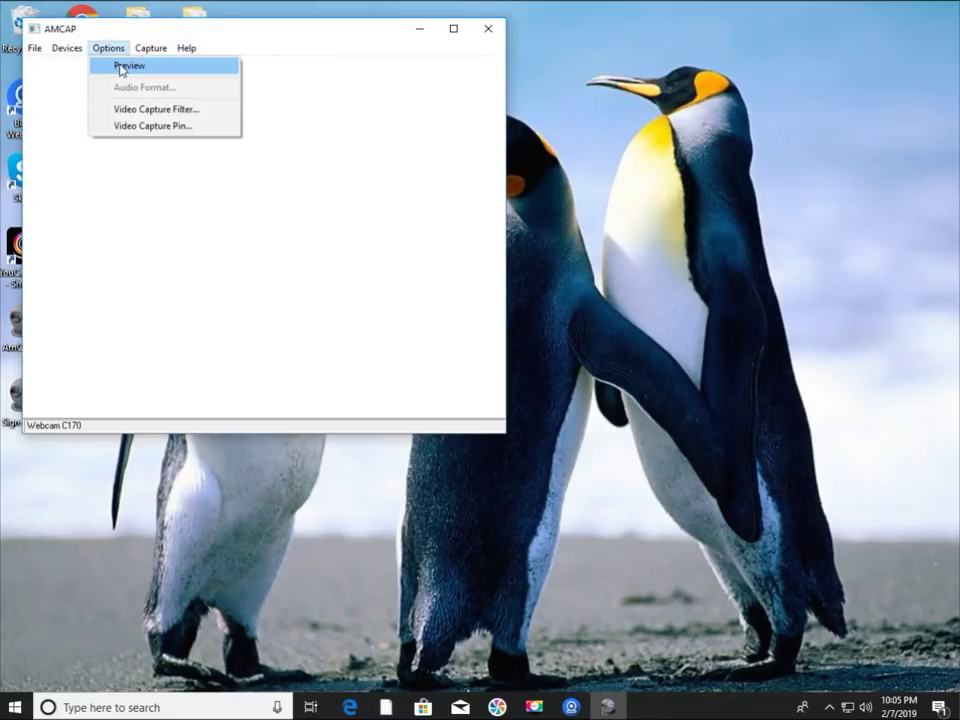
pyautogui.click(119, 66)
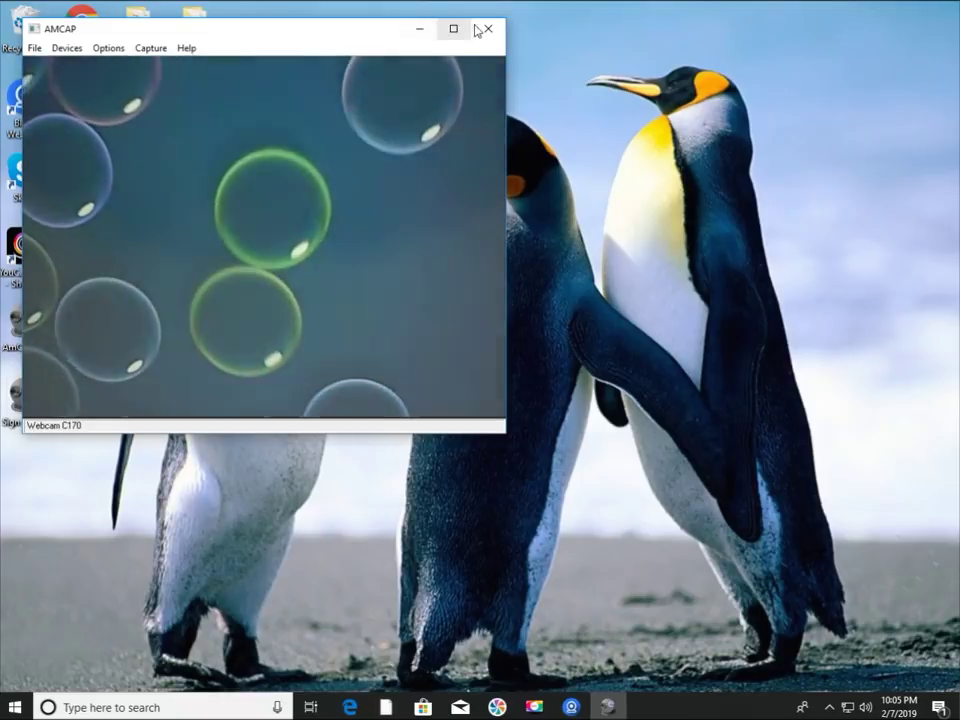
pyautogui.click(487, 31)
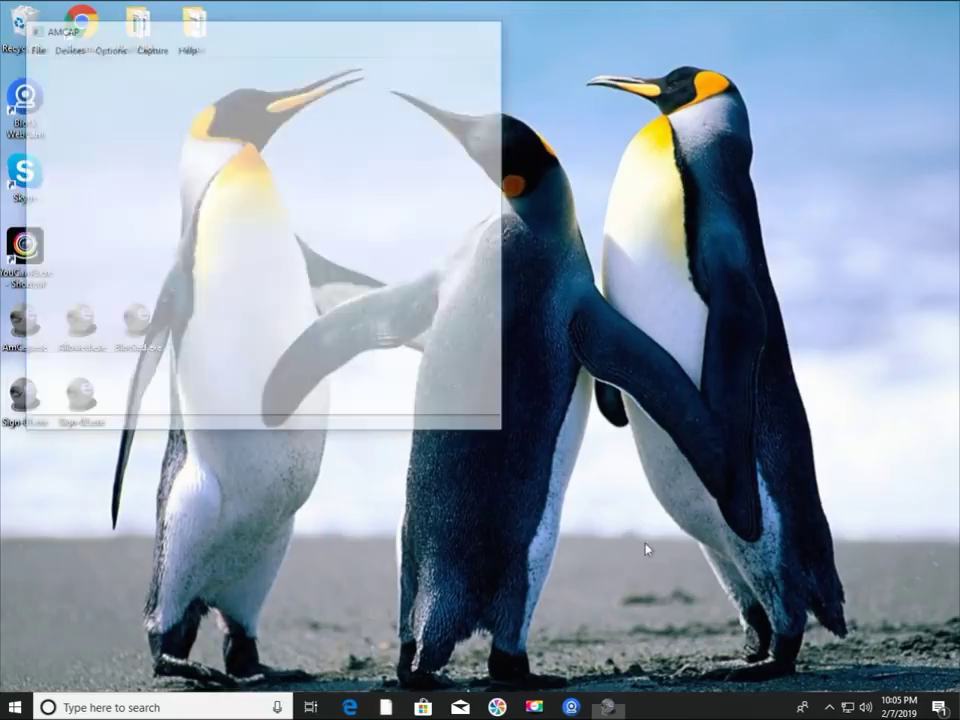
pyautogui.click(576, 710)
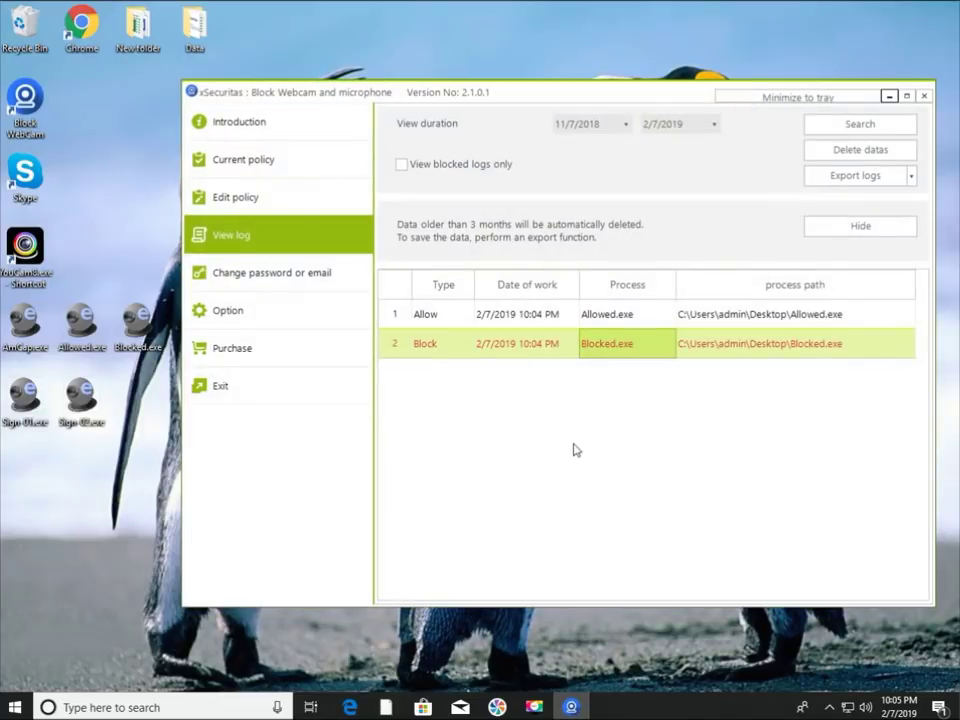
# Step: Confirm AmCap.exe is among the custom allowed items, then review the current policy and access log
pyautogui.click(287, 206)
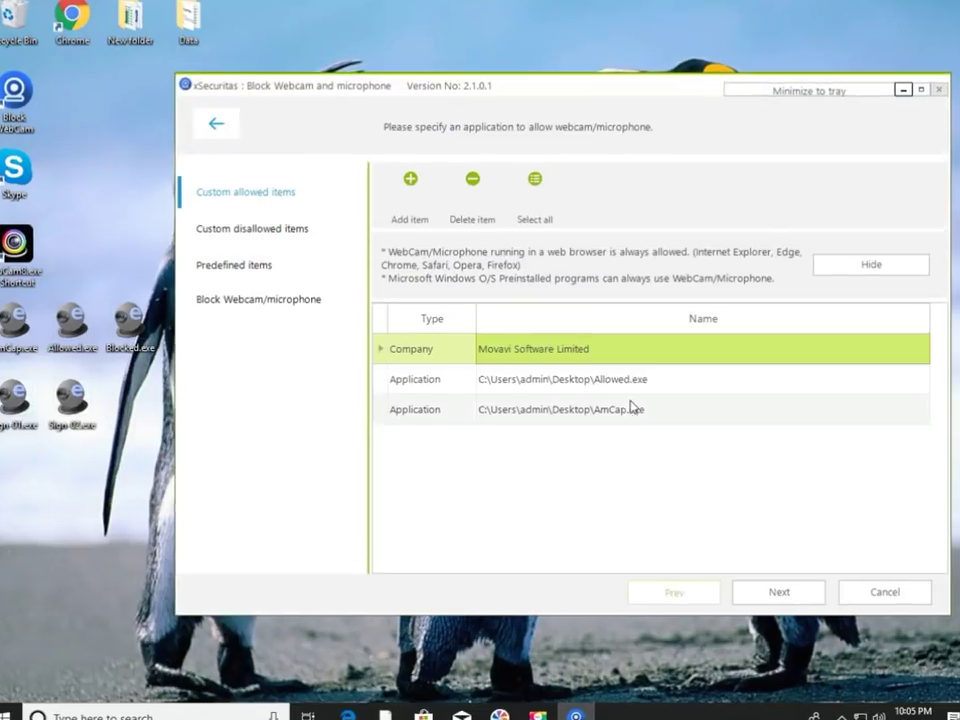
pyautogui.click(630, 408)
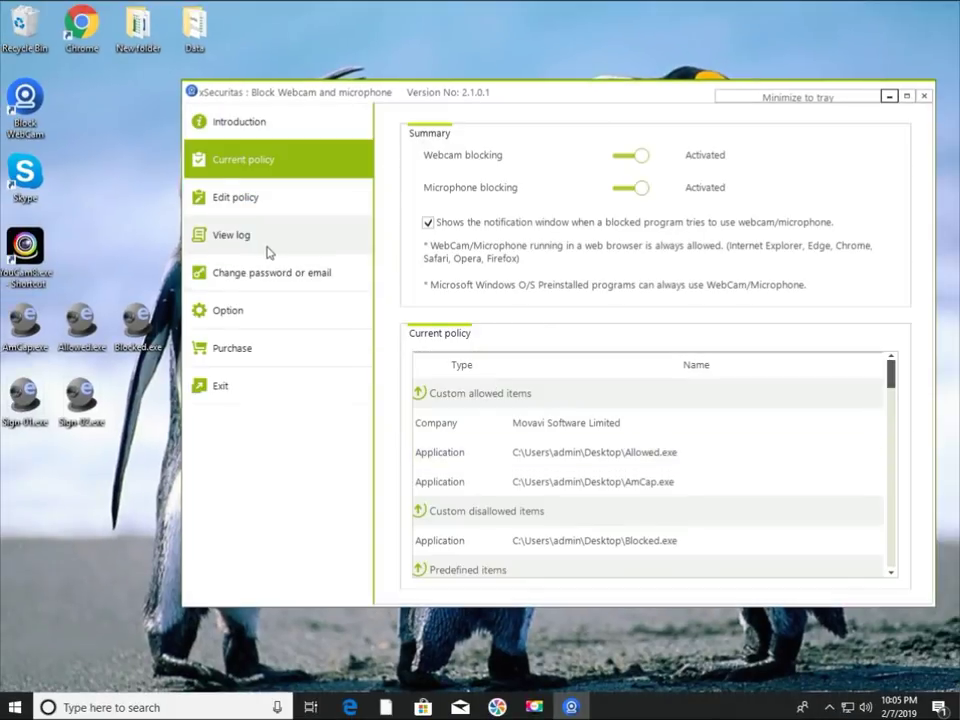
pyautogui.click(265, 245)
pyautogui.click(650, 378)
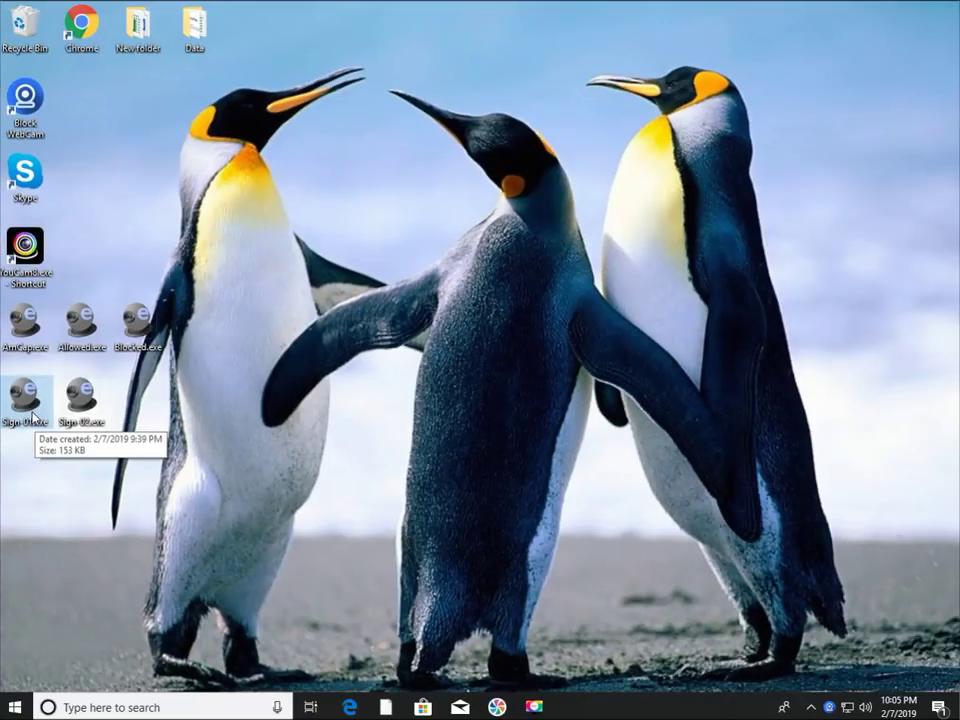
# Step: Launch Sign-01.exe and check its digital signature shows xSecuritas, Inc
pyautogui.doubleClick(33, 415)
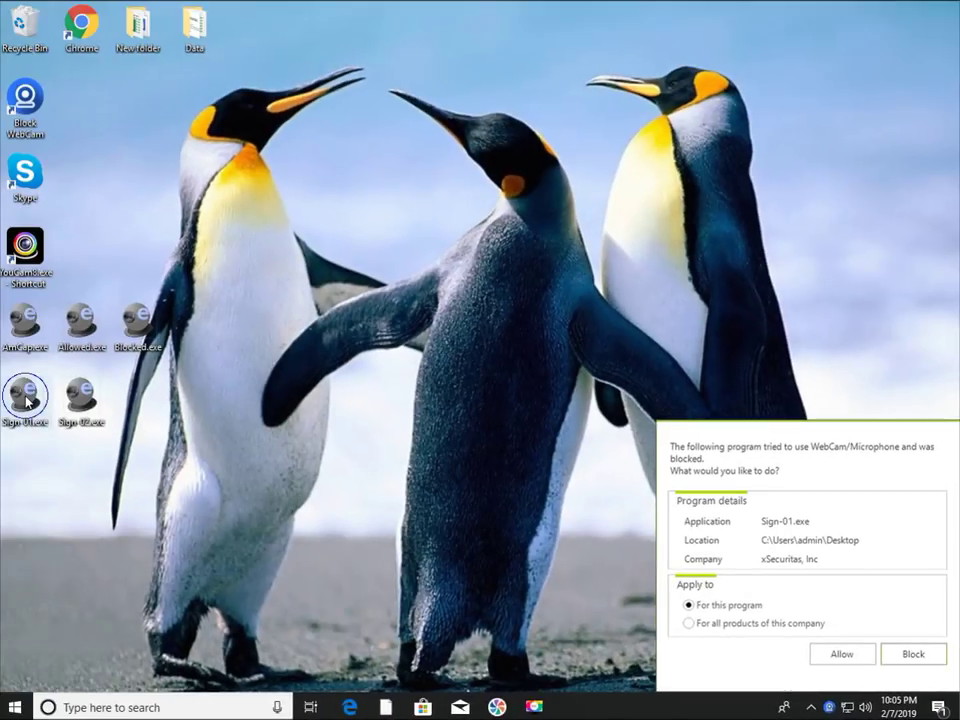
pyautogui.rightClick(28, 402)
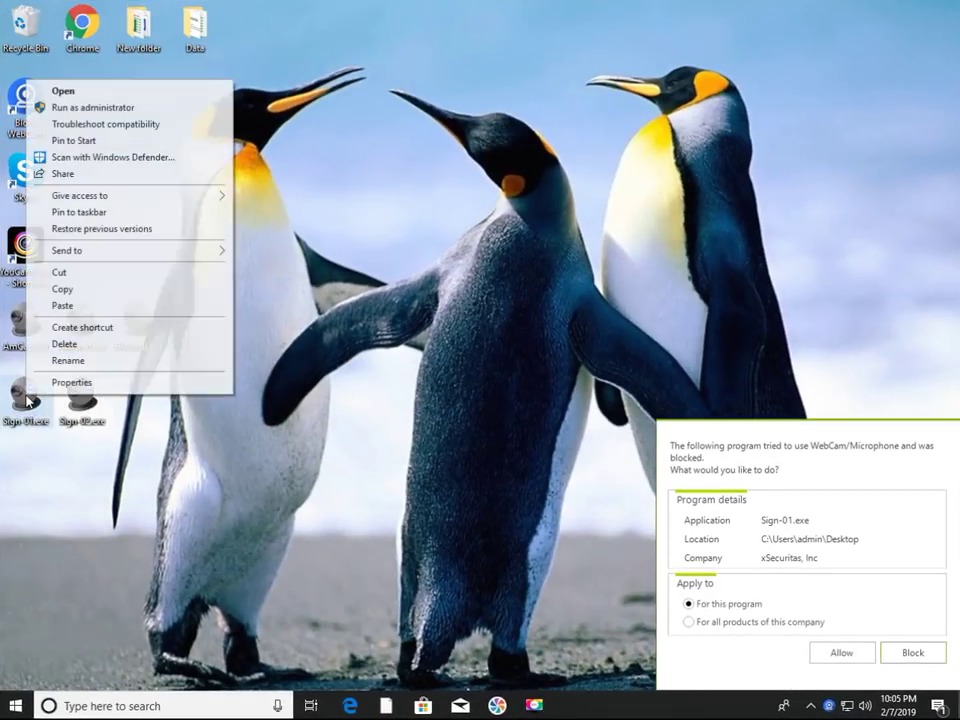
pyautogui.click(70, 383)
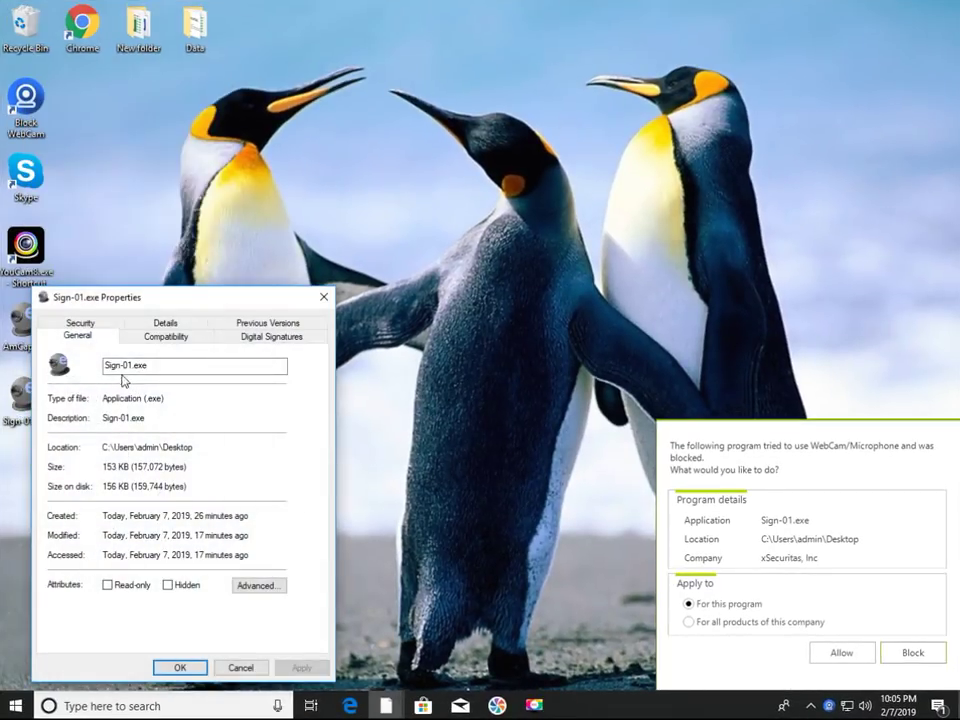
pyautogui.click(266, 340)
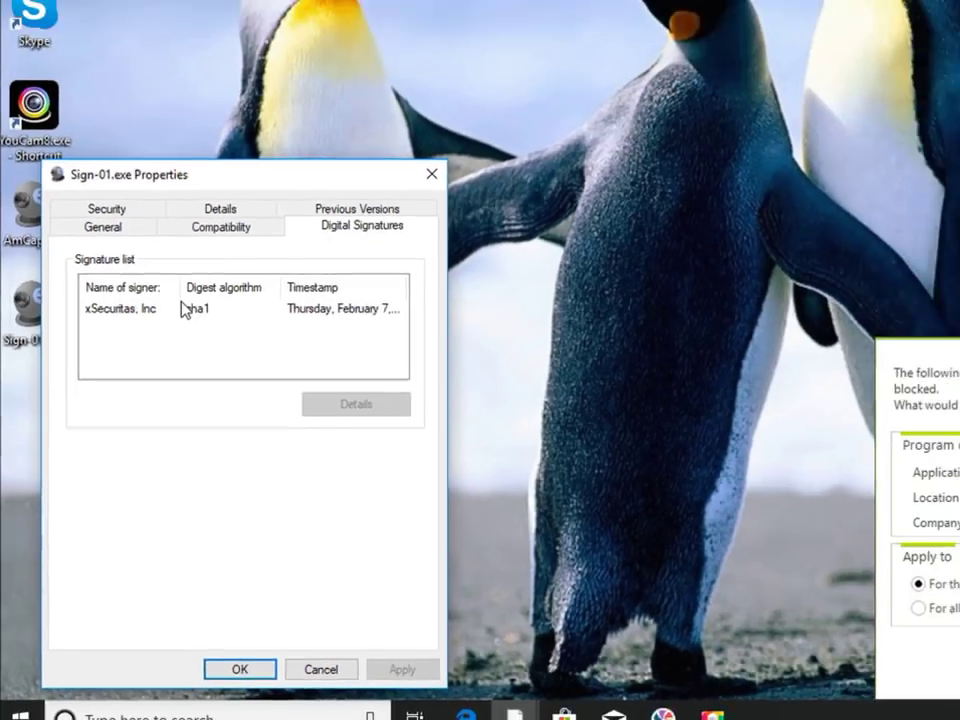
# Step: Confirm Sign-02.exe is also signed by xSecuritas, Inc, and choose 'For all products of this company'
pyautogui.rightClick(97, 400)
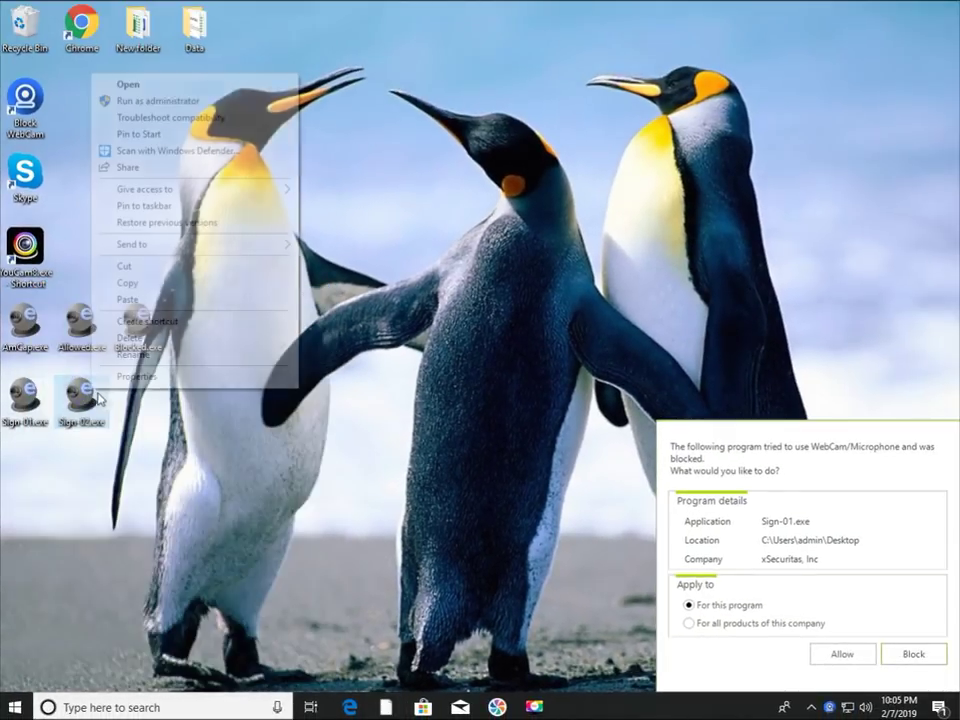
pyautogui.click(100, 377)
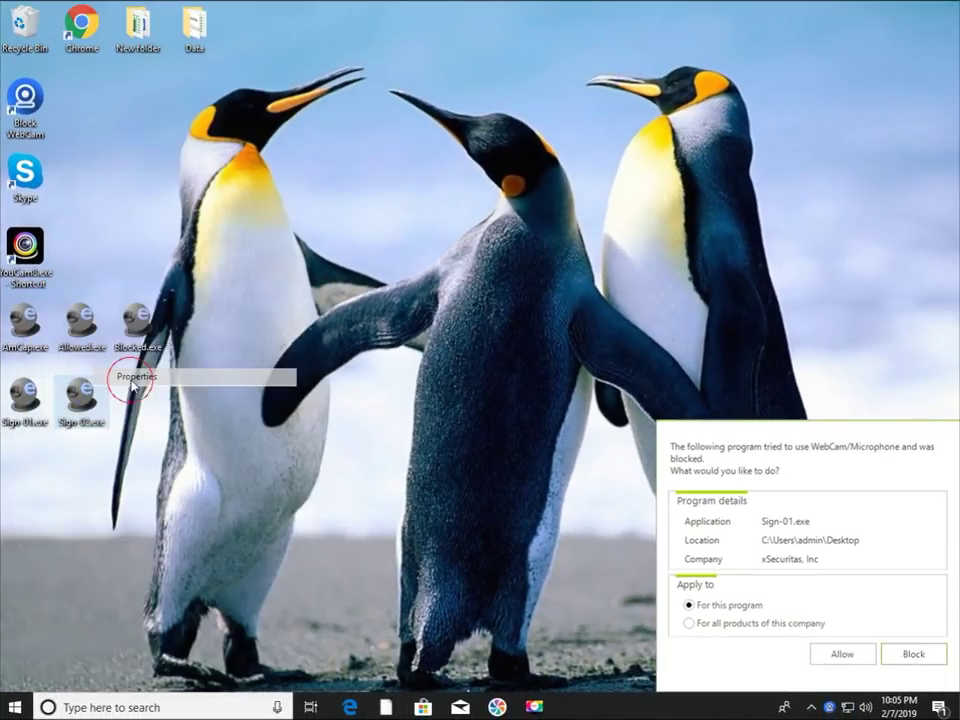
pyautogui.click(337, 337)
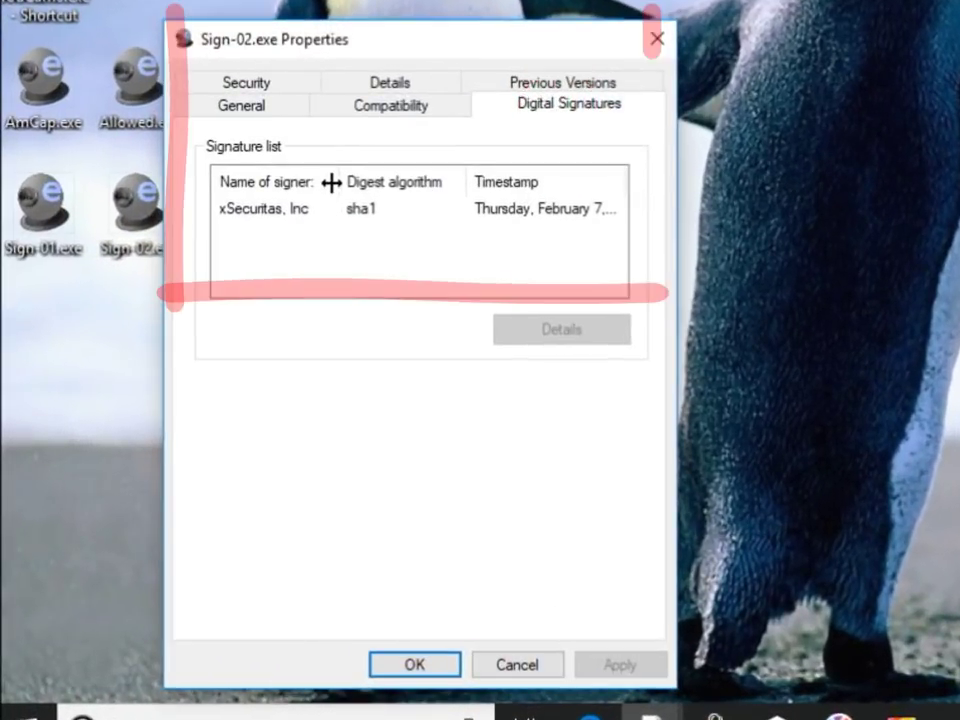
pyautogui.click(533, 668)
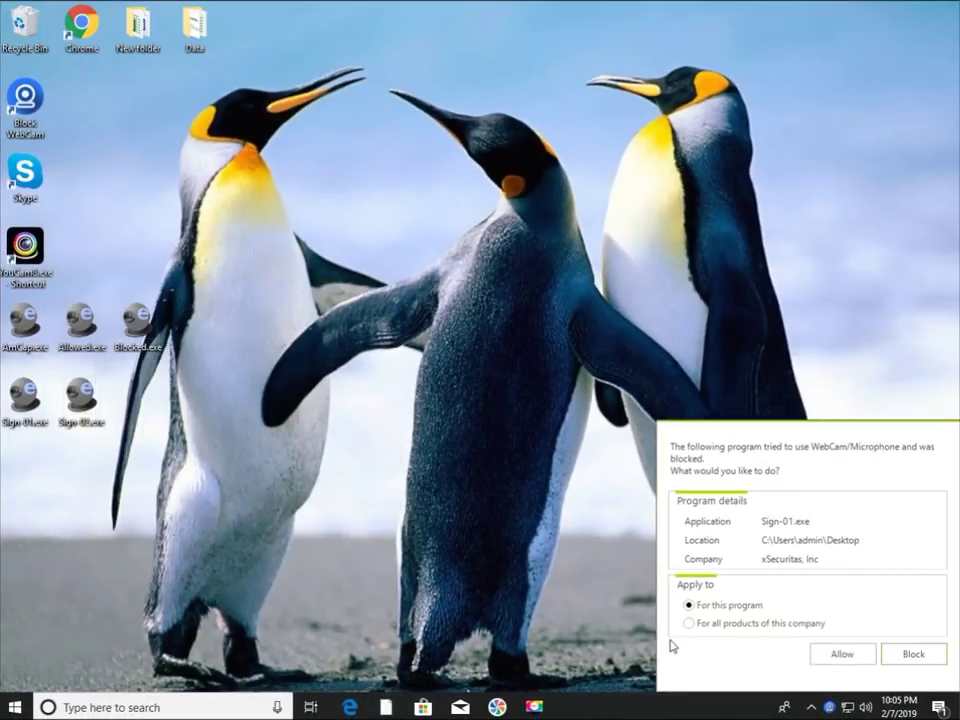
pyautogui.click(809, 623)
# Step: Allow all xSecuritas, Inc programs, then check AmCap's live webcam preview and close it
pyautogui.click(840, 655)
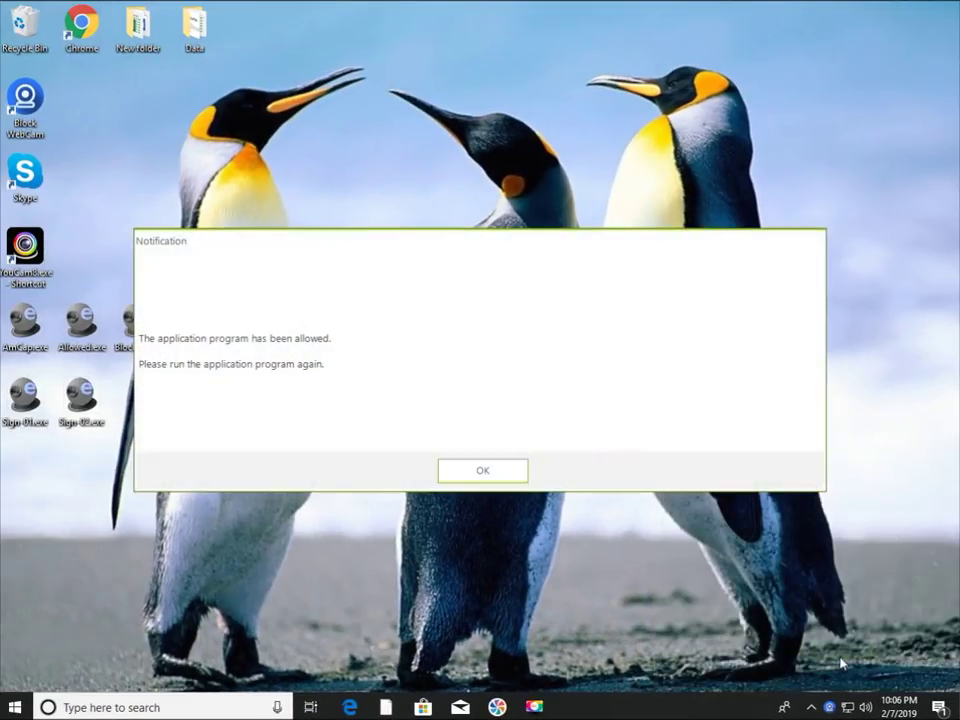
pyautogui.click(482, 471)
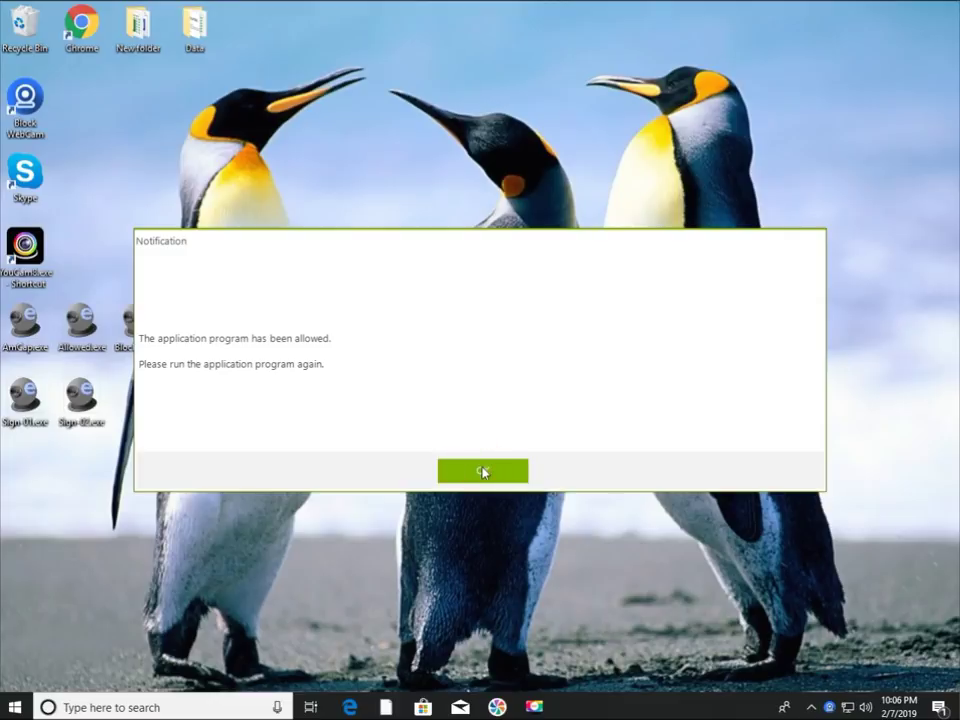
pyautogui.doubleClick(24, 320)
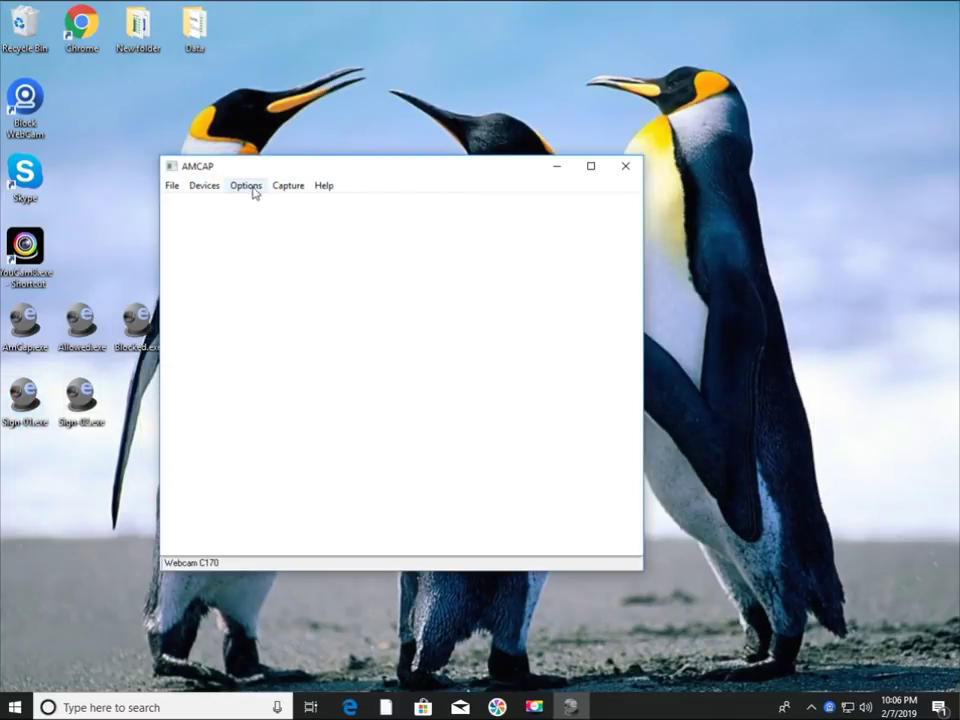
pyautogui.click(250, 187)
pyautogui.click(257, 205)
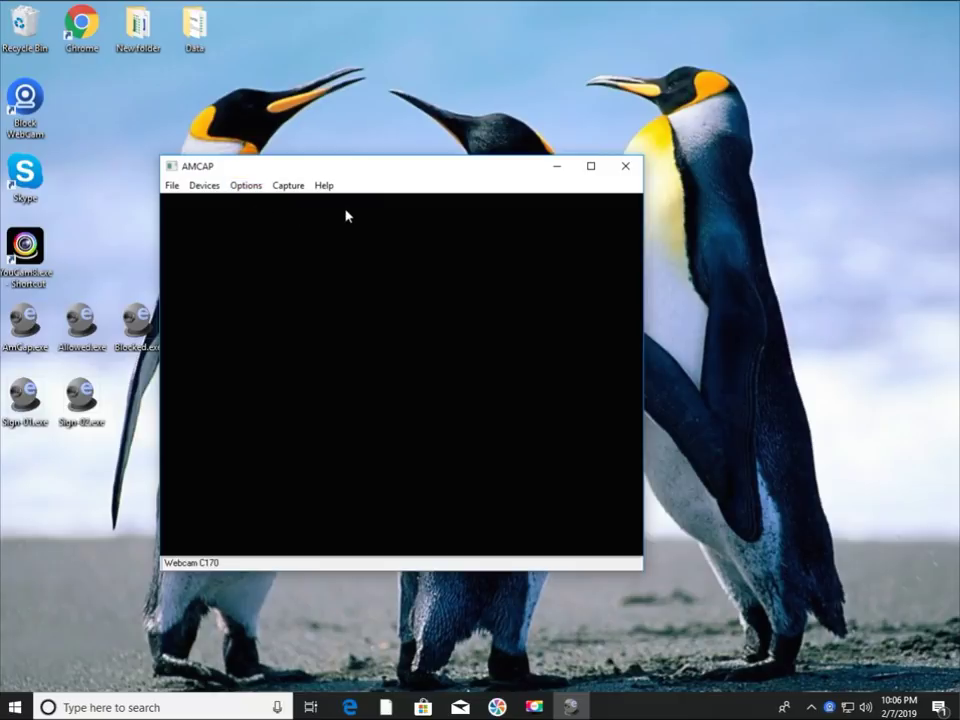
pyautogui.click(631, 175)
# Step: Launch Sign-02.exe and start its live webcam preview in AMCAP
pyautogui.click(96, 397)
pyautogui.doubleClick(96, 397)
pyautogui.click(168, 107)
pyautogui.click(187, 129)
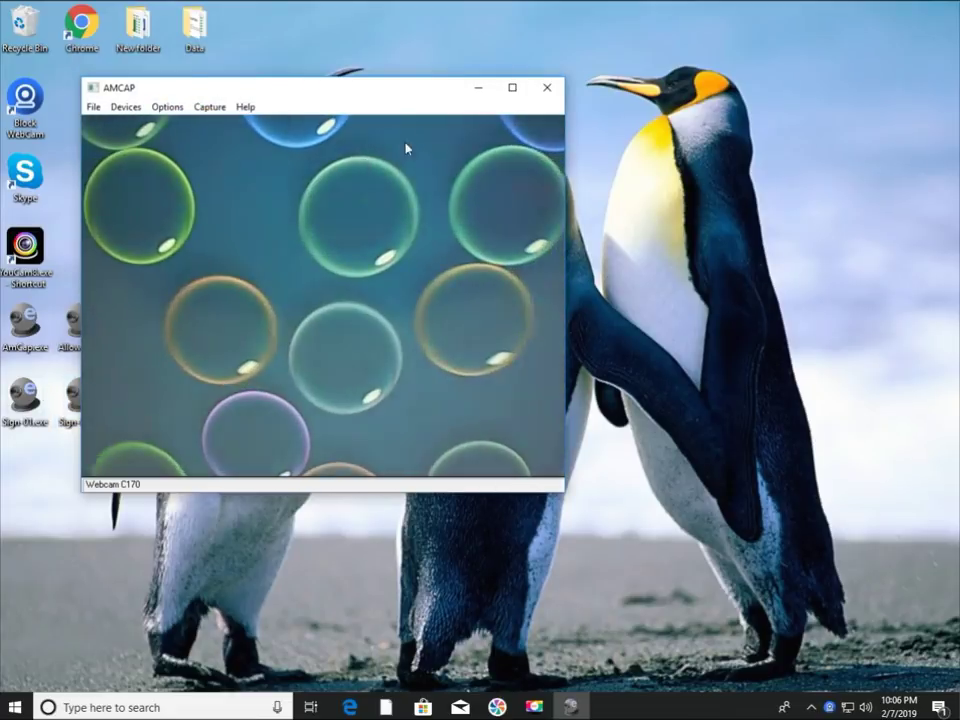
# Step: Close the AMCAP preview, then open the blocker console with its password and enter the policy editor
pyautogui.click(545, 90)
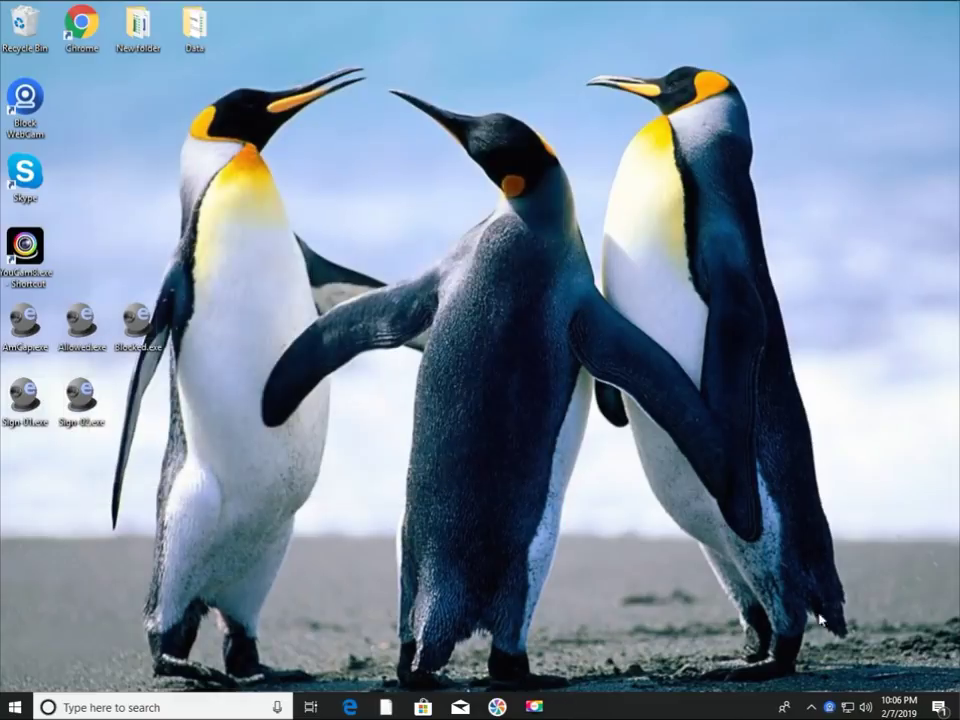
pyautogui.rightClick(829, 707)
pyautogui.click(800, 679)
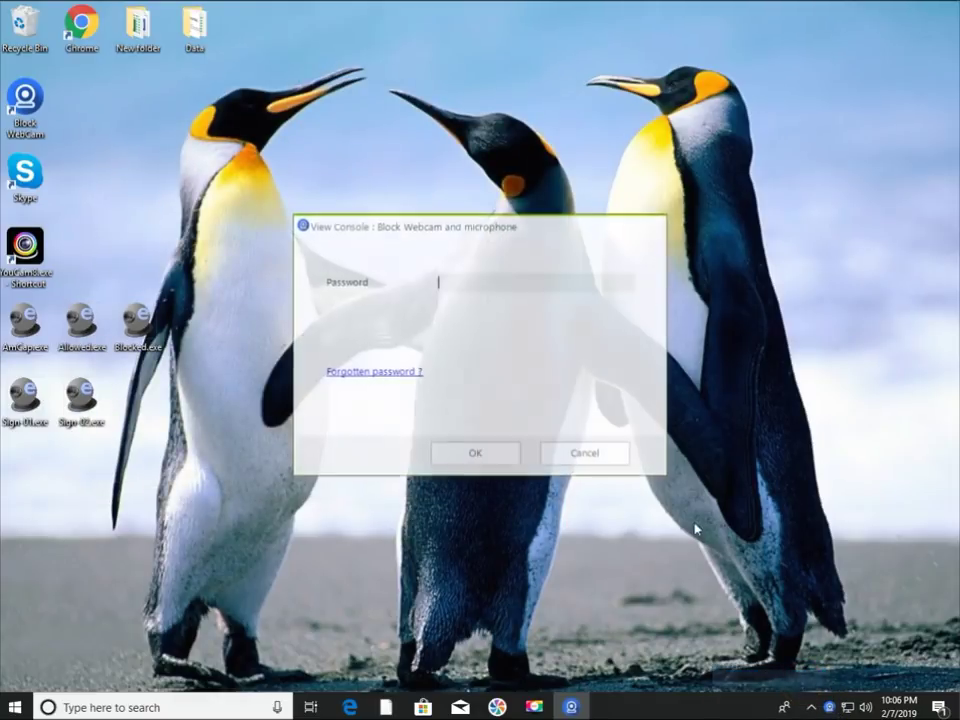
pyautogui.write('*****')
pyautogui.click(487, 456)
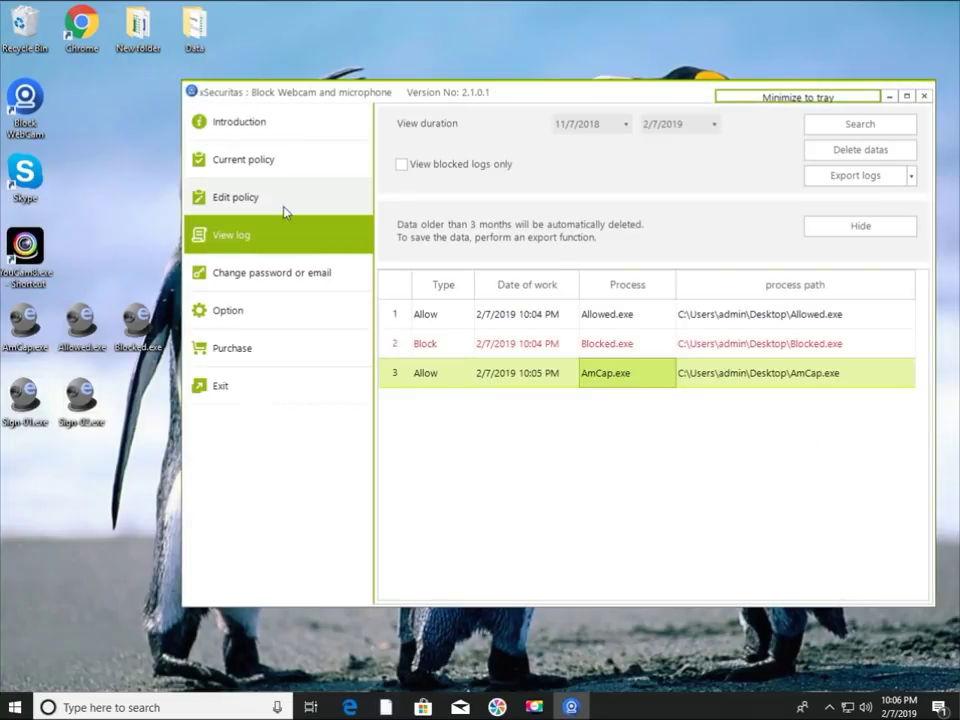
pyautogui.click(284, 205)
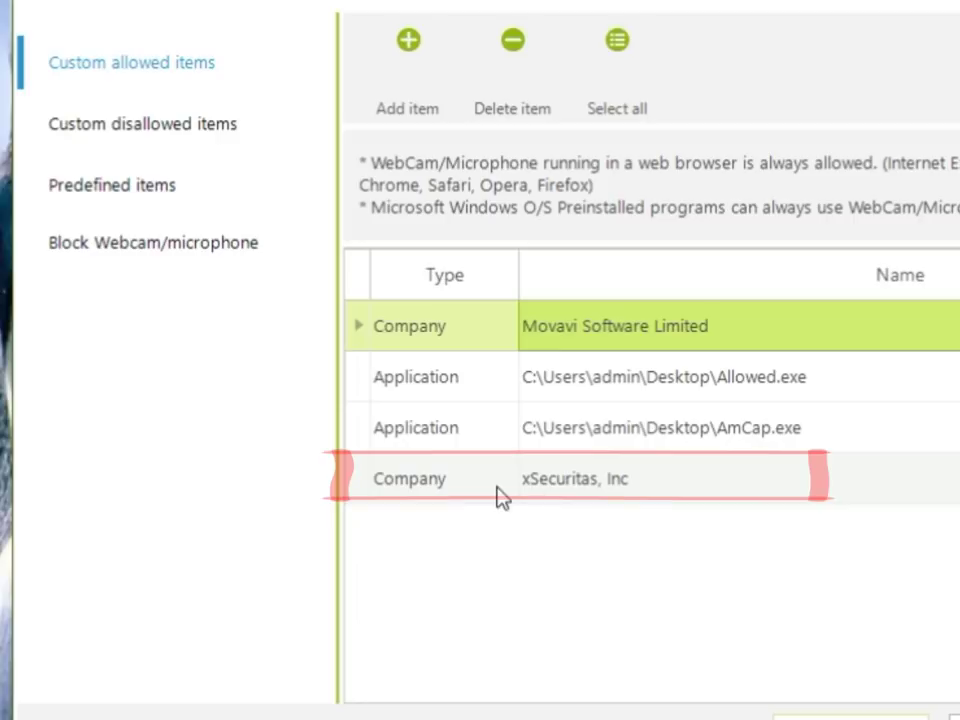
# Step: Delete the xSecuritas, Inc company from the custom allowed items and apply the policy
pyautogui.click(440, 484)
pyautogui.click(563, 497)
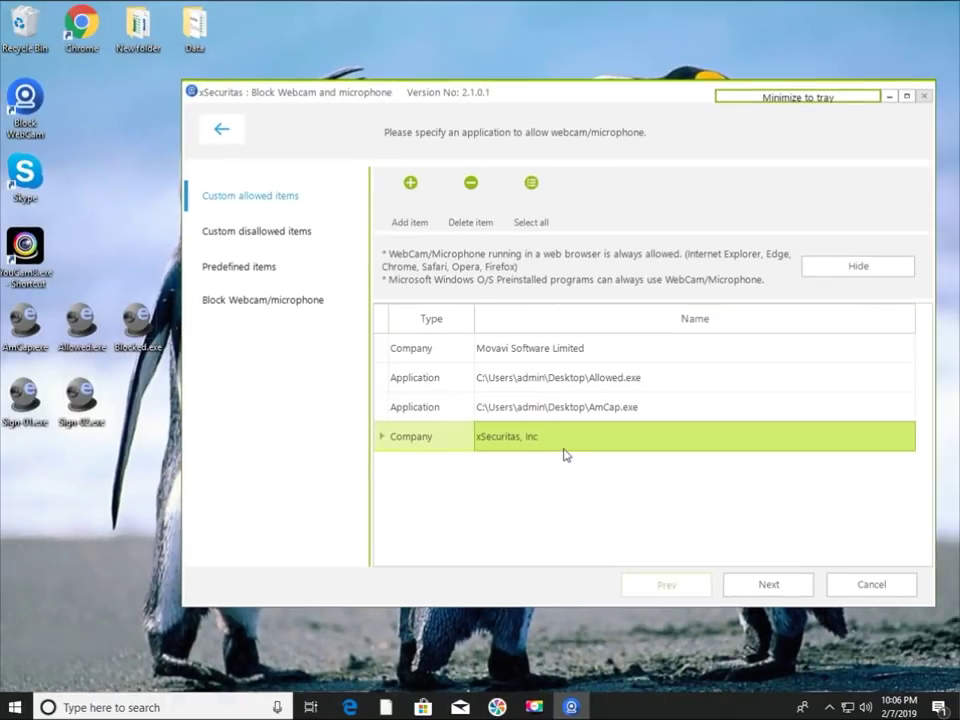
pyautogui.click(468, 197)
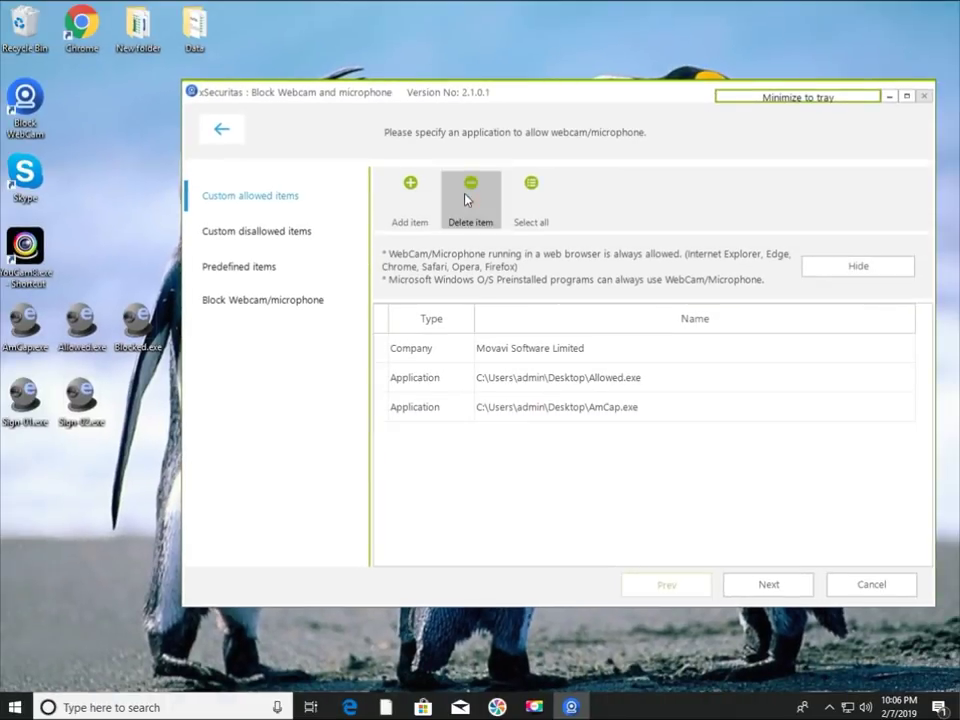
pyautogui.click(768, 586)
pyautogui.click(768, 586)
pyautogui.click(768, 586)
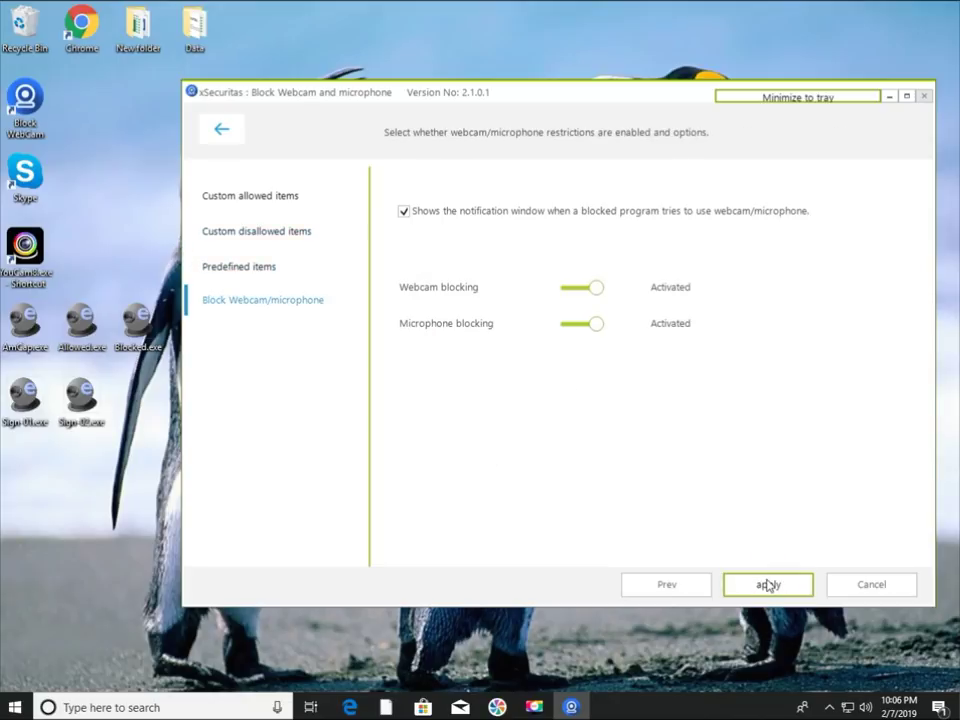
pyautogui.click(768, 585)
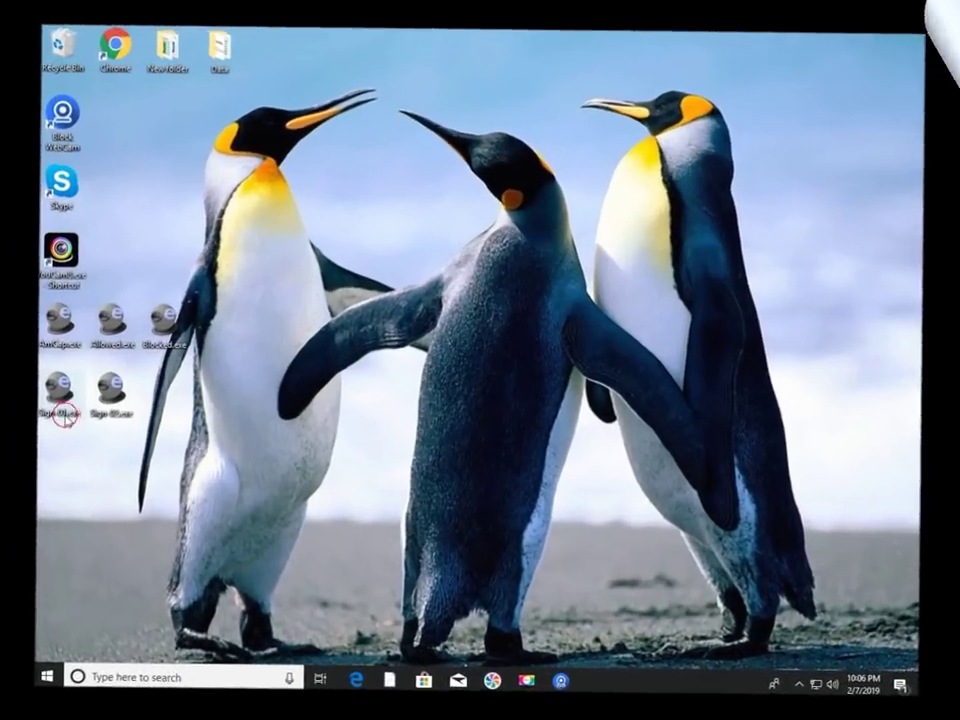
# Step: Allow Sign-01.exe webcam access, confirm its live AMCAP preview, then close it
pyautogui.doubleClick(62, 414)
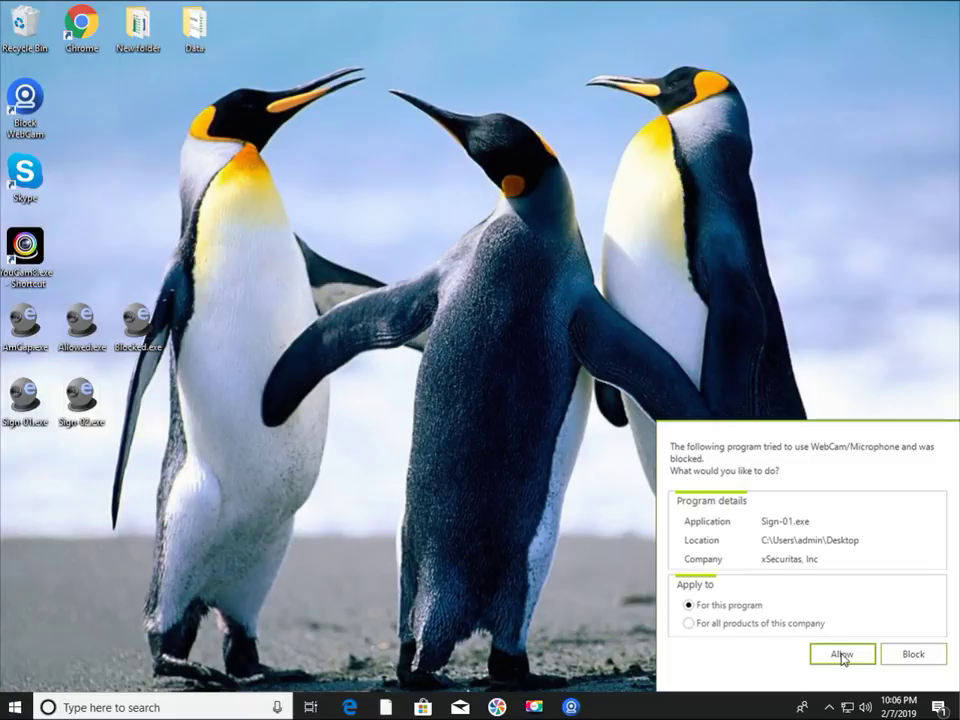
pyautogui.click(842, 654)
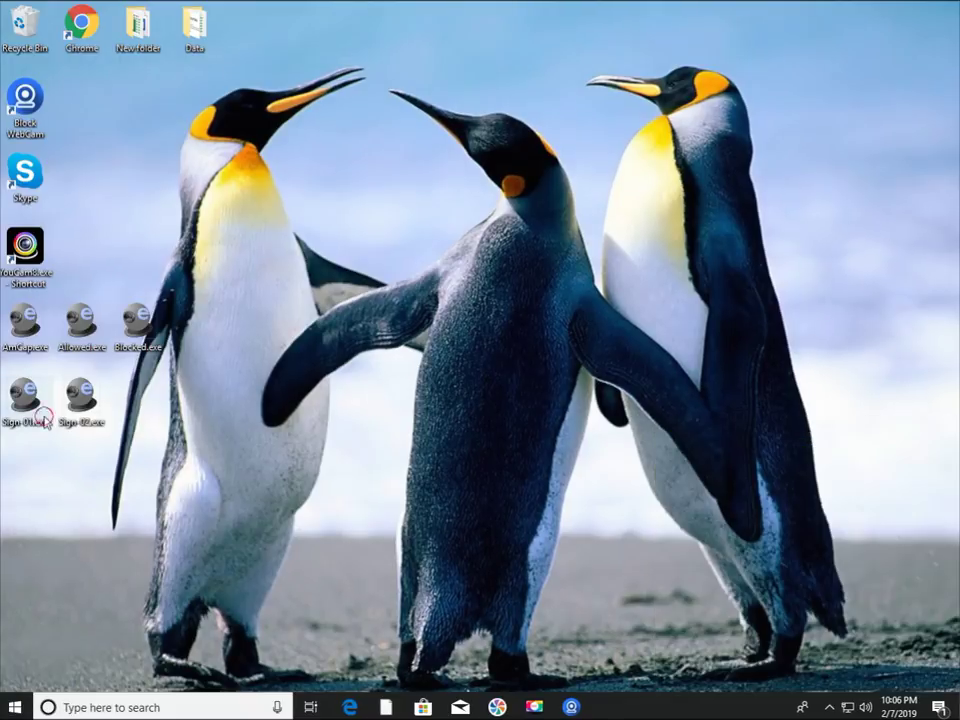
pyautogui.doubleClick(40, 410)
pyautogui.click(156, 88)
pyautogui.click(165, 103)
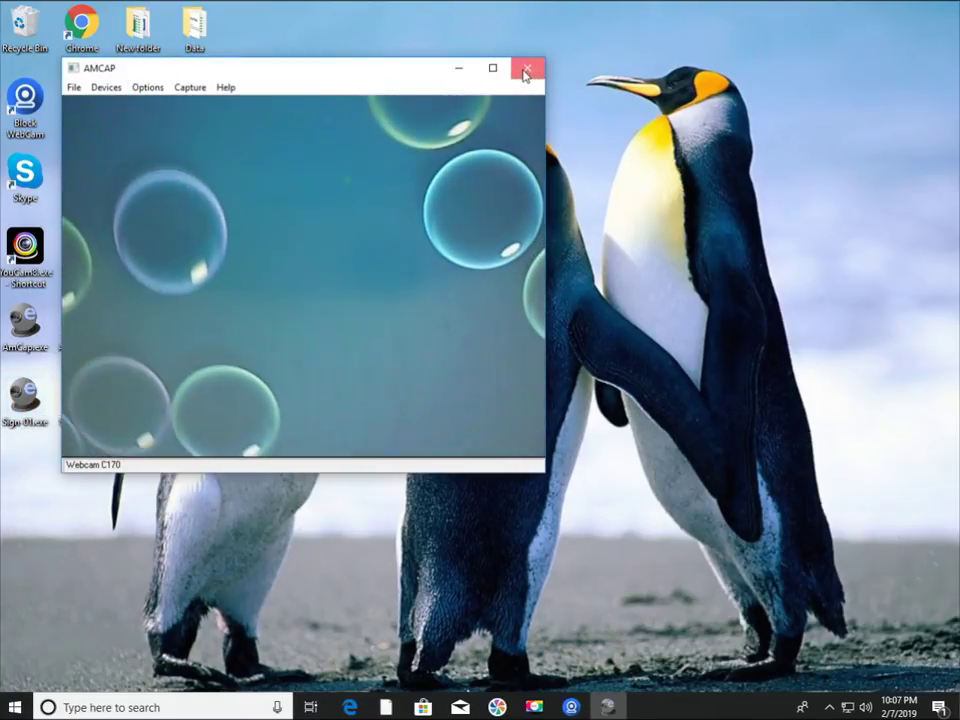
pyautogui.click(522, 69)
# Step: Launch Sign-02.exe, block its webcam access, and open the blocker from the alert notice
pyautogui.doubleClick(98, 403)
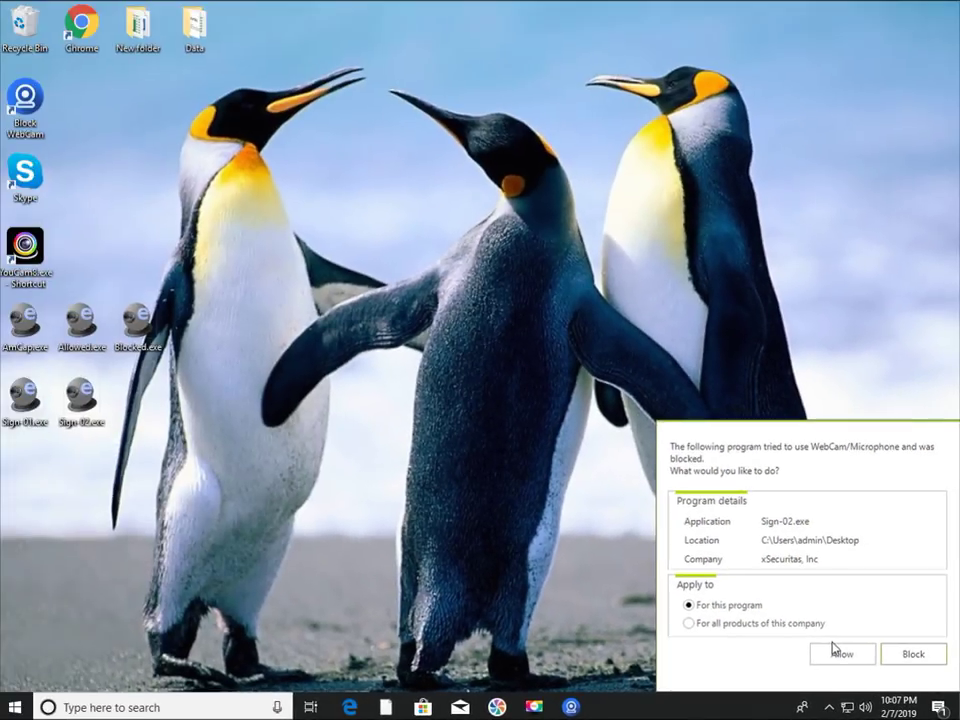
pyautogui.click(850, 595)
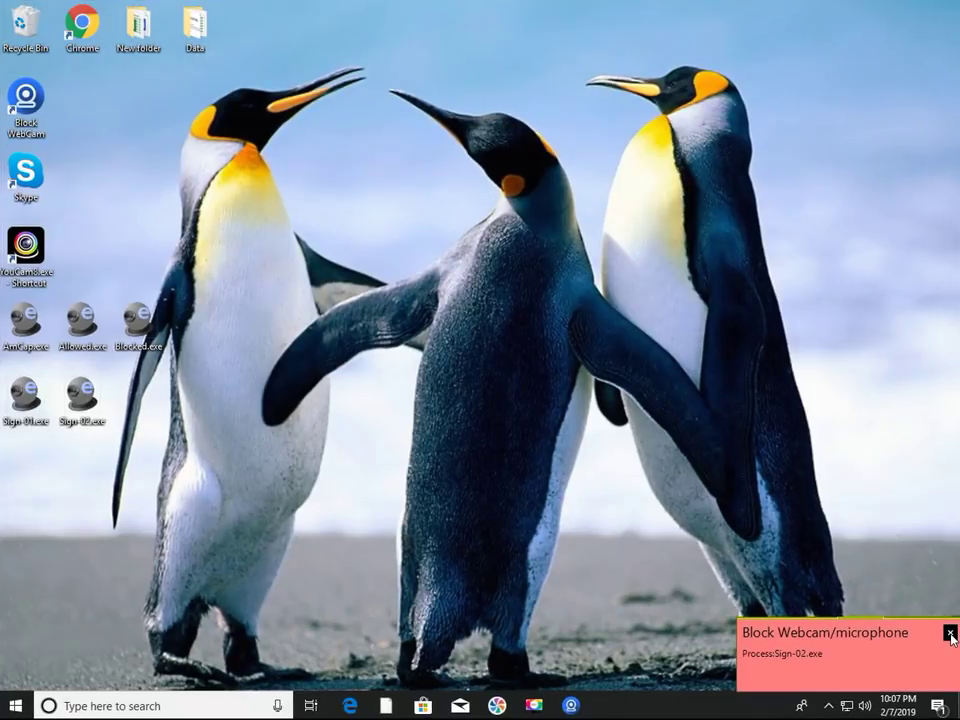
pyautogui.click(950, 635)
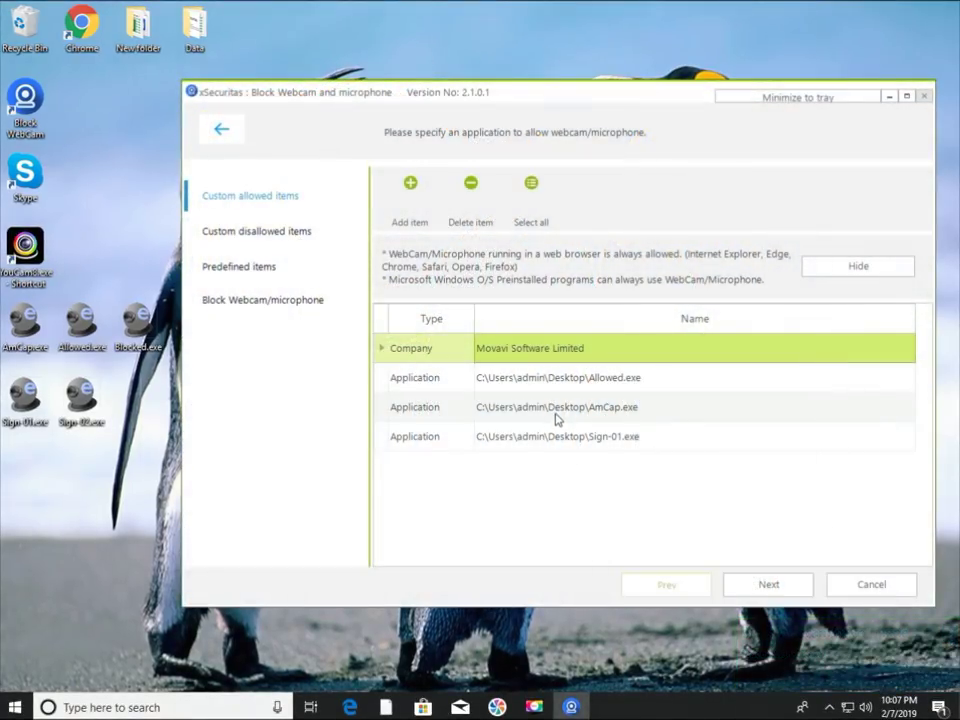
# Step: Verify Sign-01.exe is allowed and Sign-02.exe disallowed, then uncheck Skype in predefined items
pyautogui.click(571, 441)
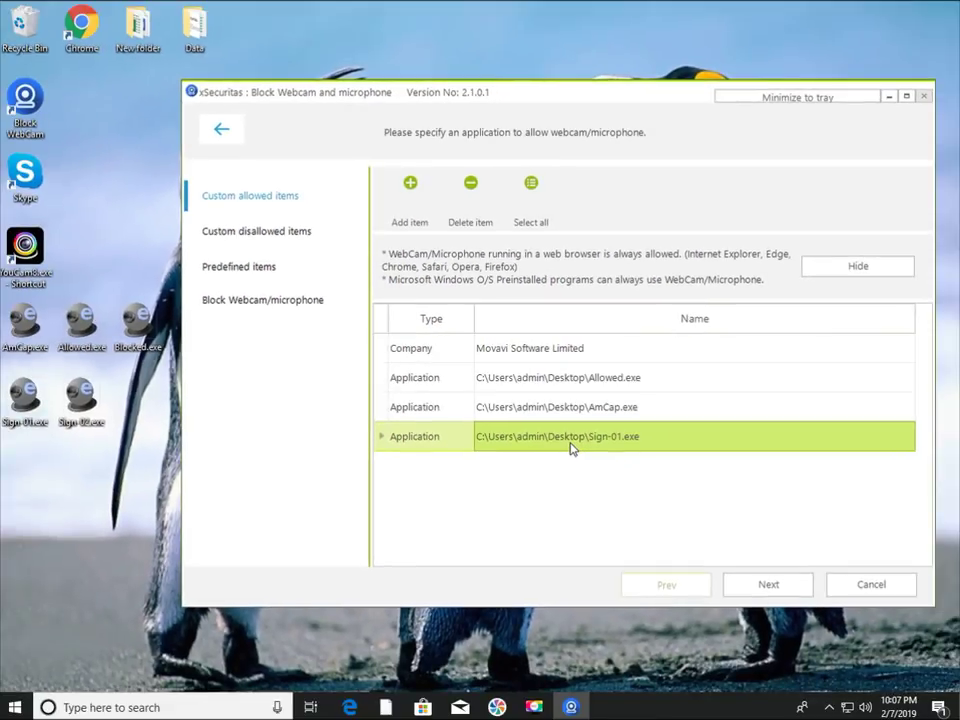
pyautogui.click(765, 586)
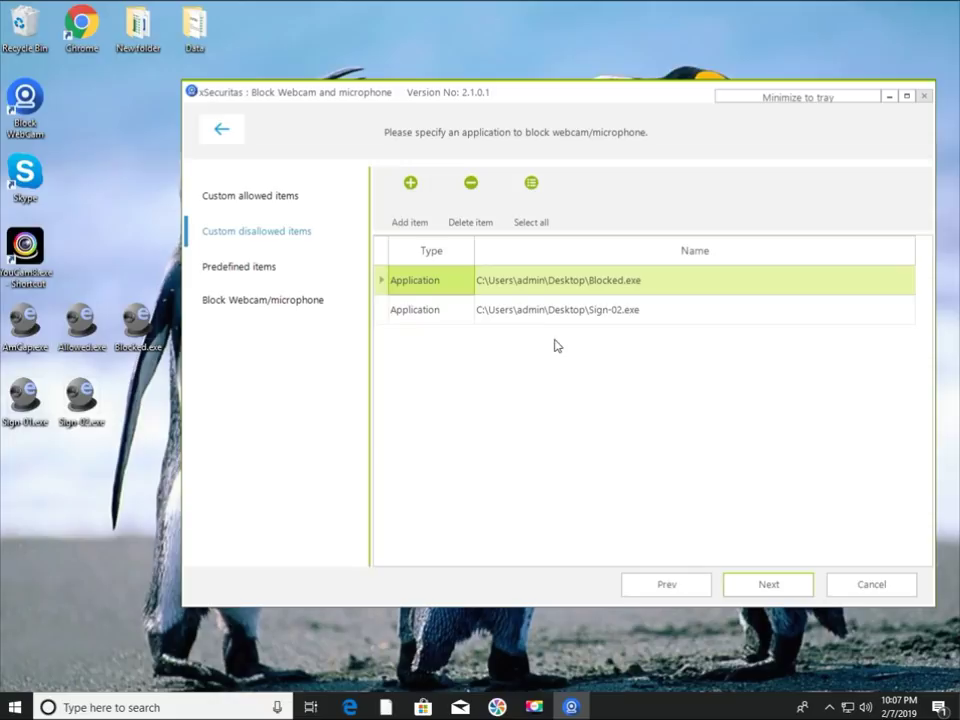
pyautogui.click(579, 318)
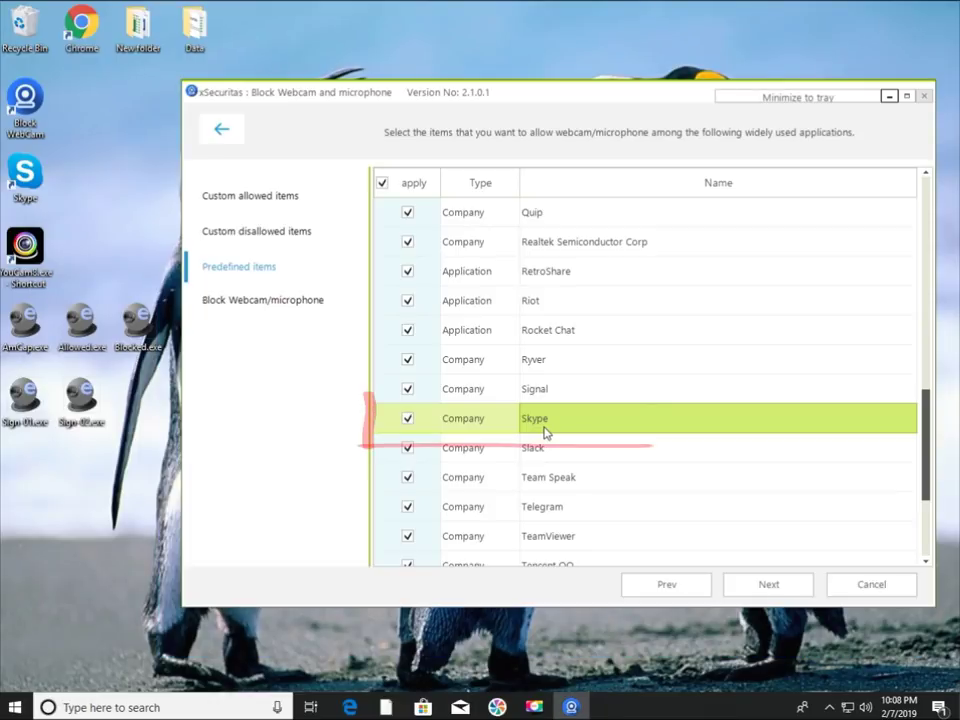
pyautogui.click(408, 419)
pyautogui.click(767, 586)
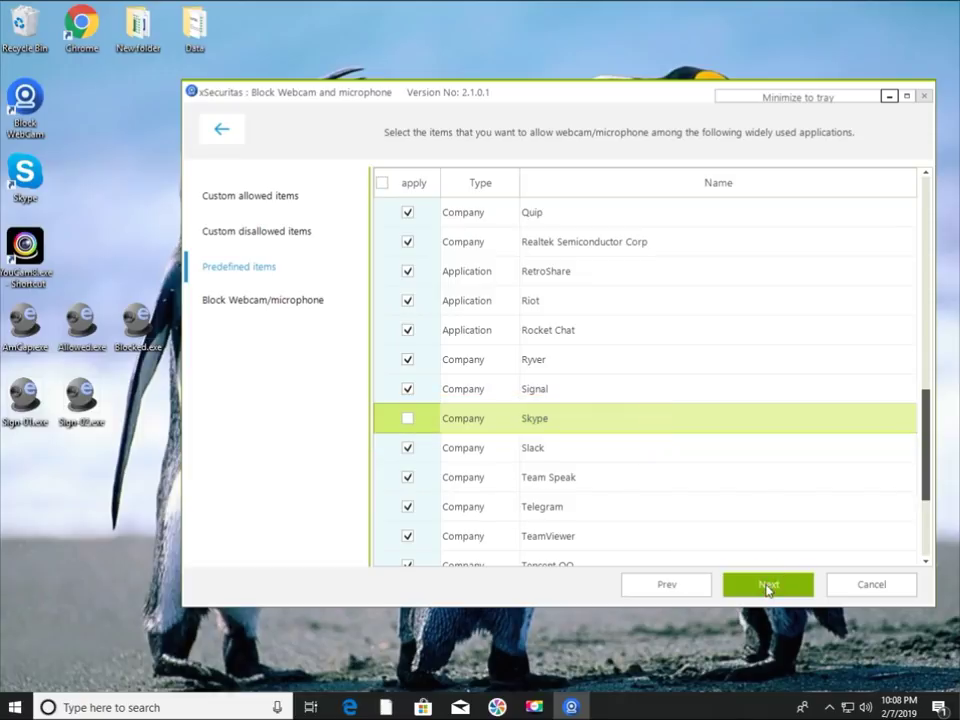
# Step: Apply the updated policy and confirm exiting xSecuritas Block Webcam and microphone
pyautogui.click(768, 588)
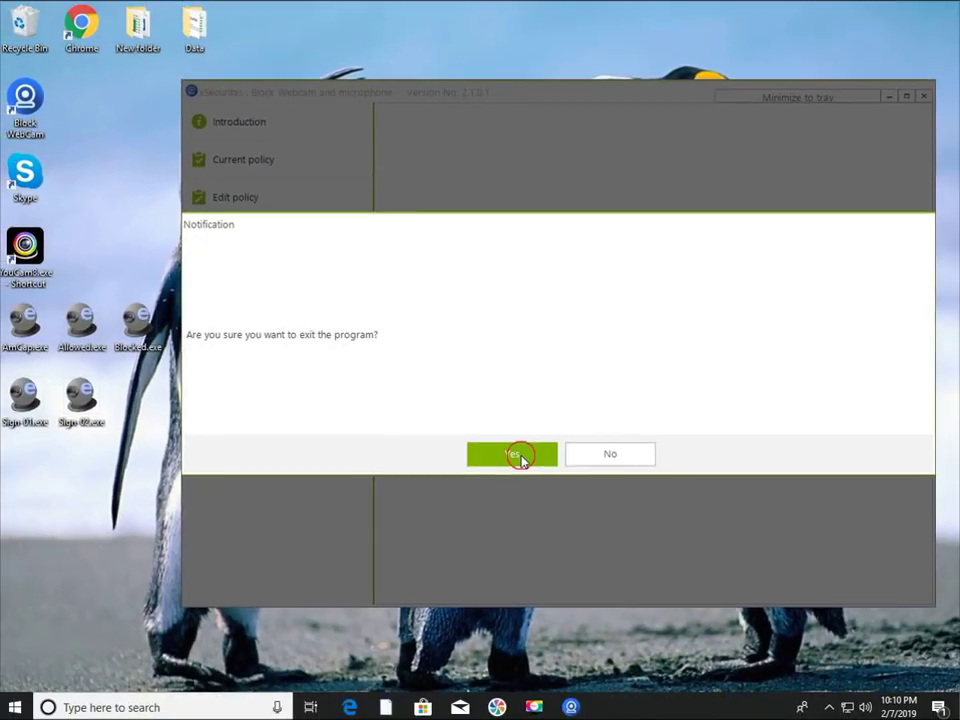
pyautogui.click(645, 547)
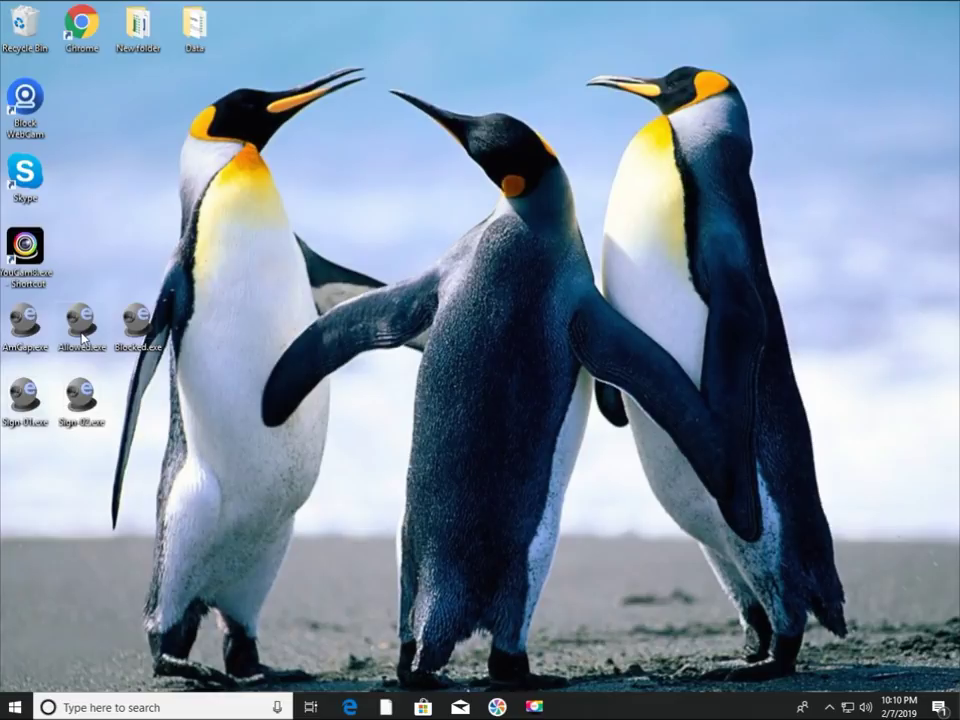
pyautogui.doubleClick(82, 336)
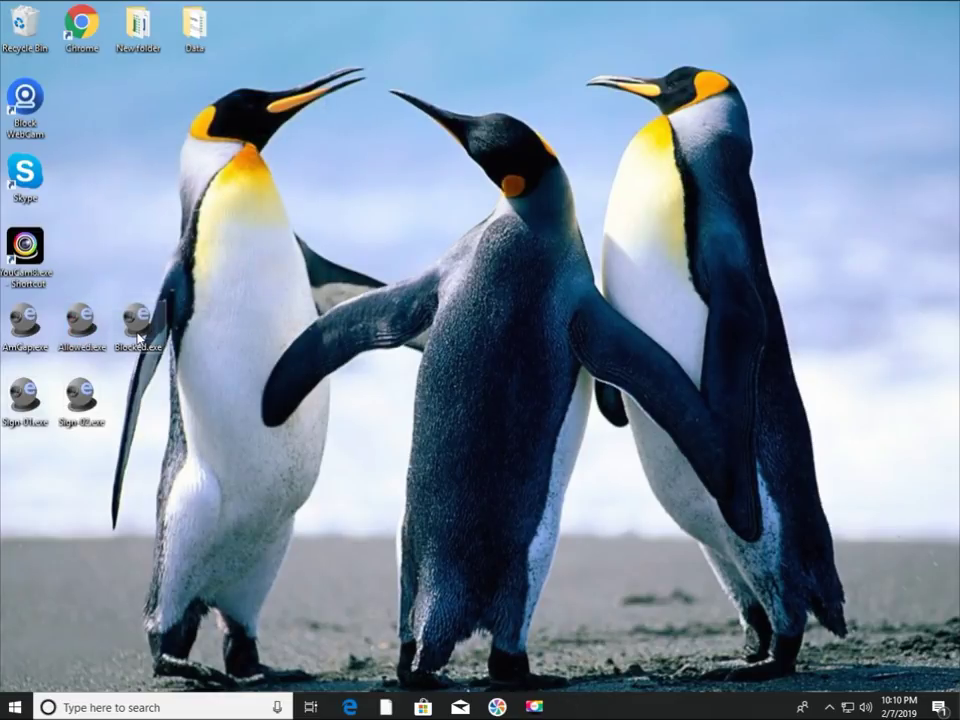
pyautogui.doubleClick(138, 336)
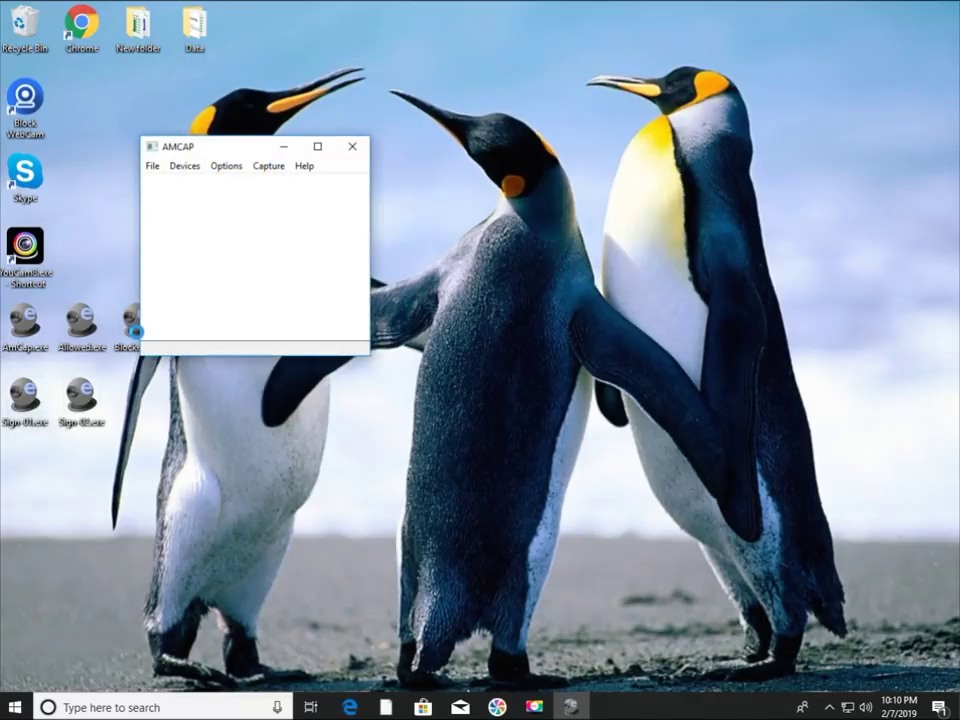
pyautogui.doubleClick(25, 396)
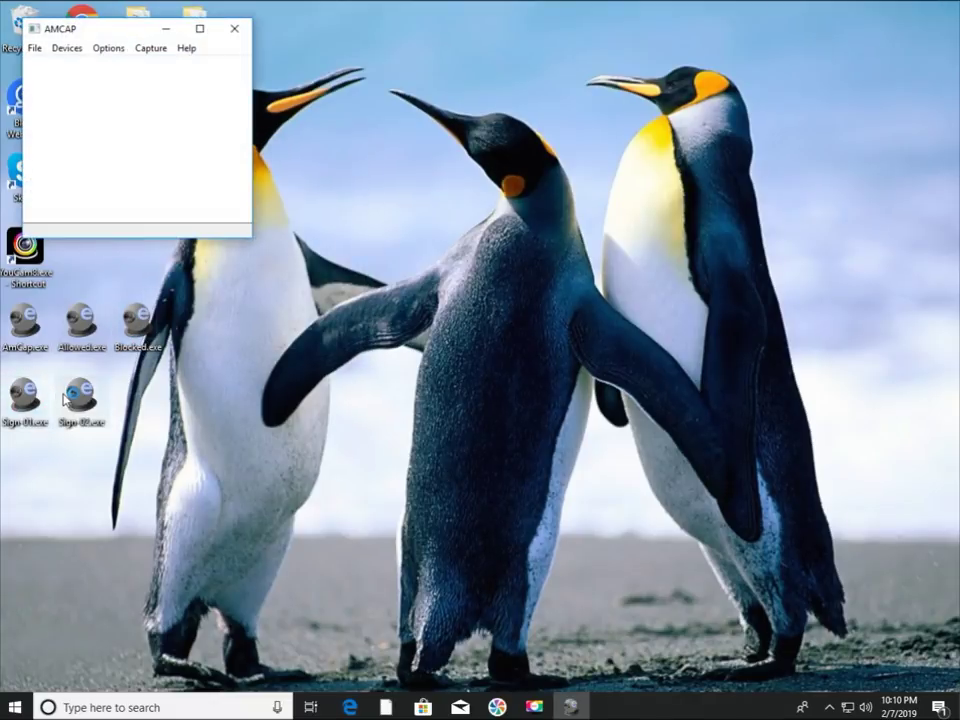
pyautogui.doubleClick(78, 396)
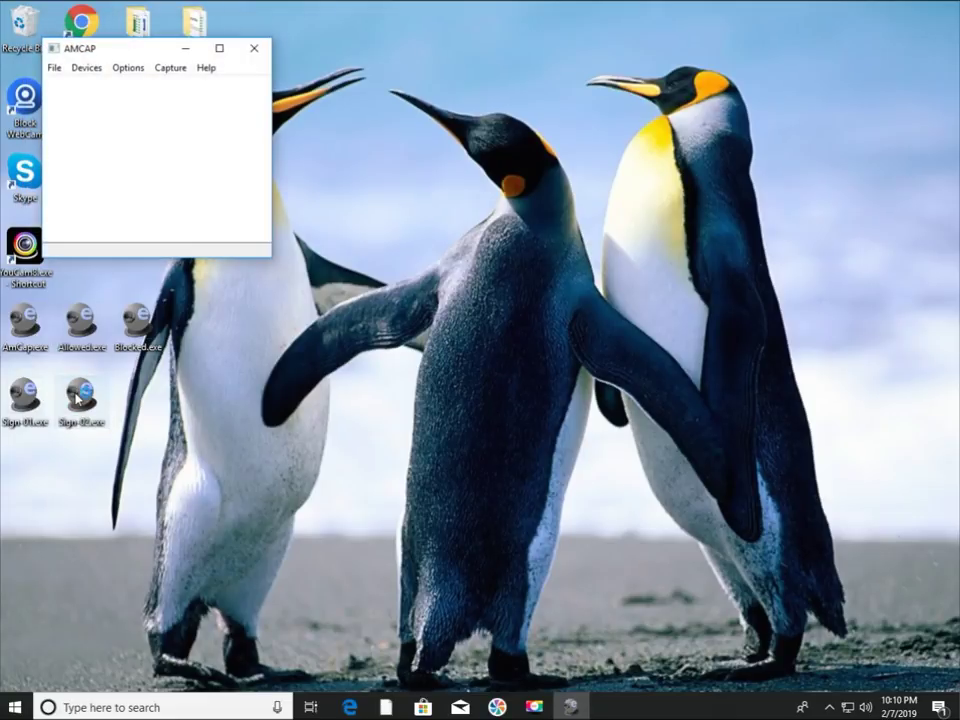